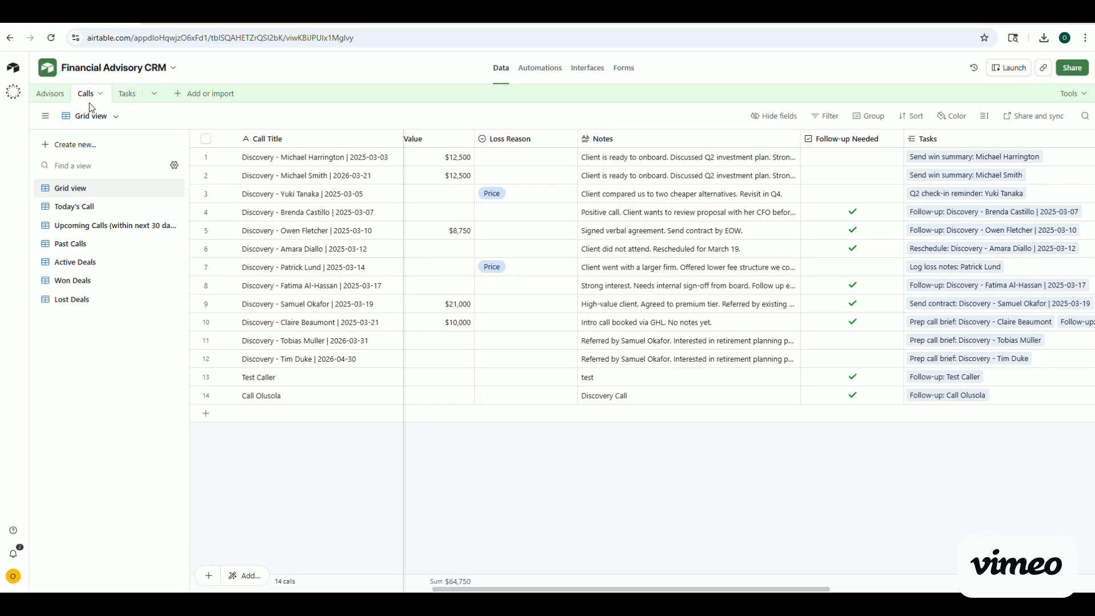
Look through the Advisors, Calls and Tasks tables and the base's Slack Task Reminder automation
click(49, 97)
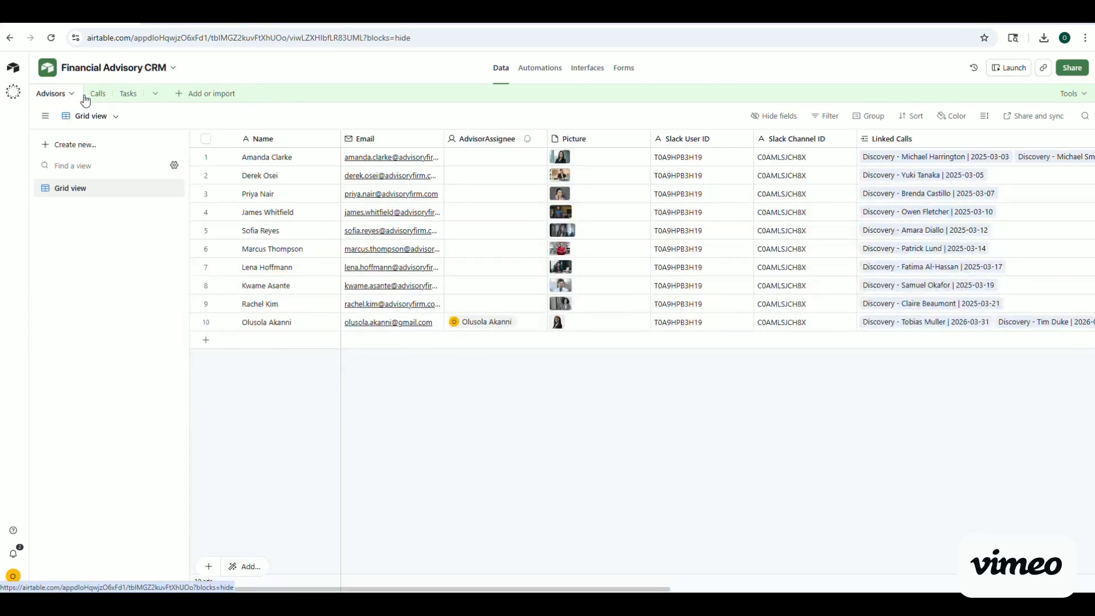
click(95, 94)
click(125, 97)
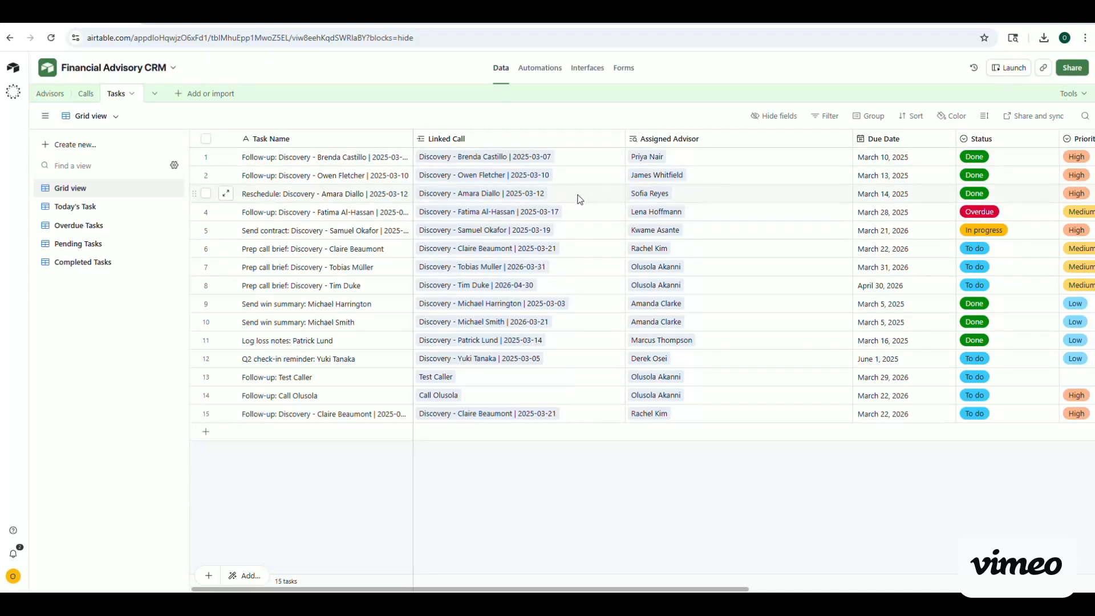
click(541, 69)
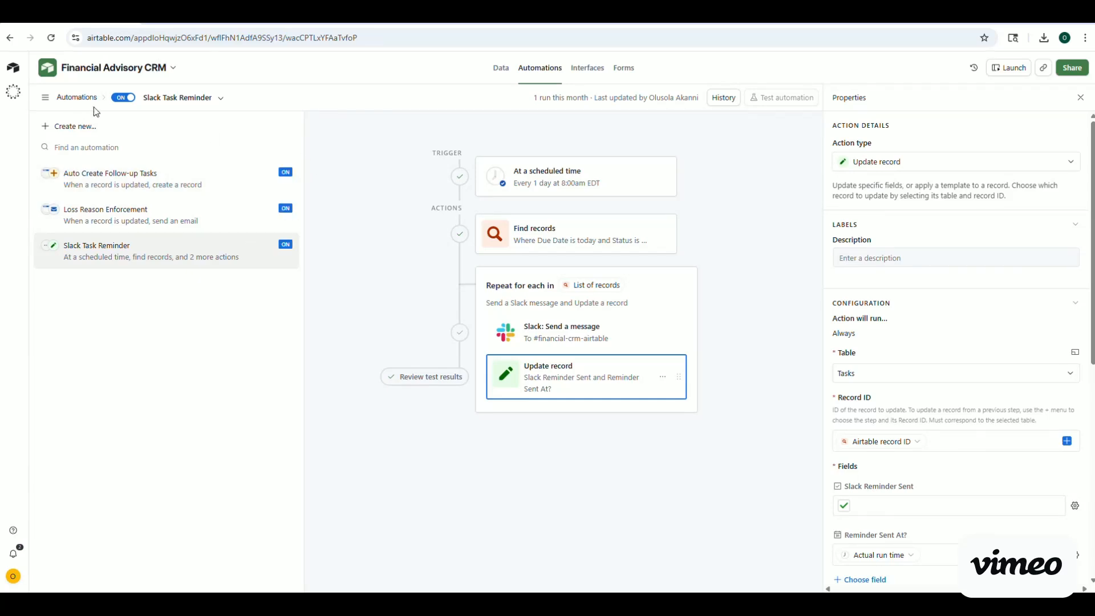
Review the Advisors table's fields across to the call, deal and revenue rollups
click(505, 72)
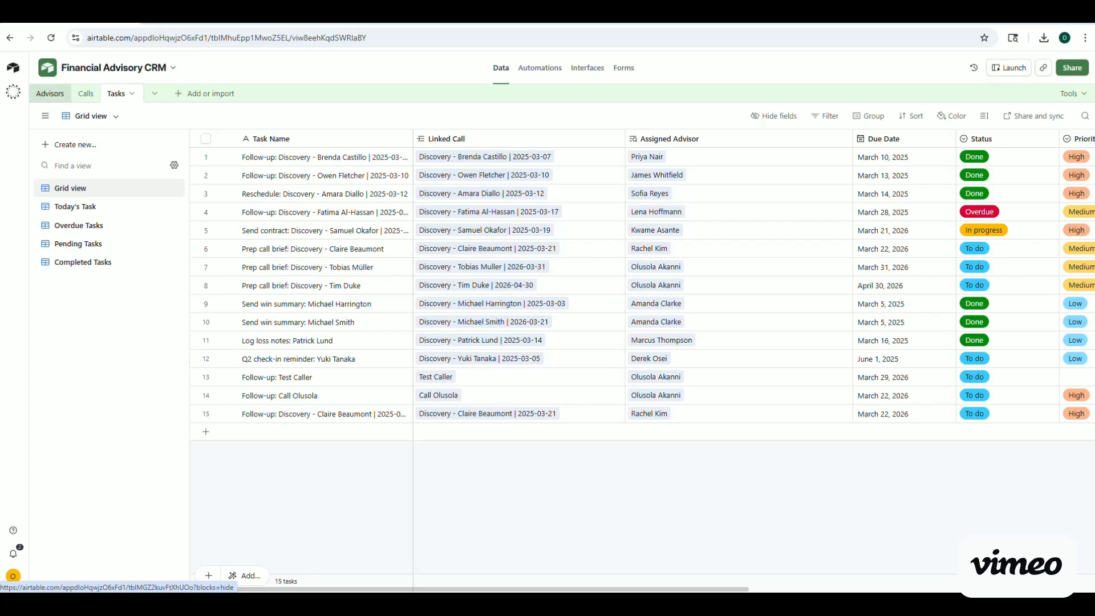
click(49, 96)
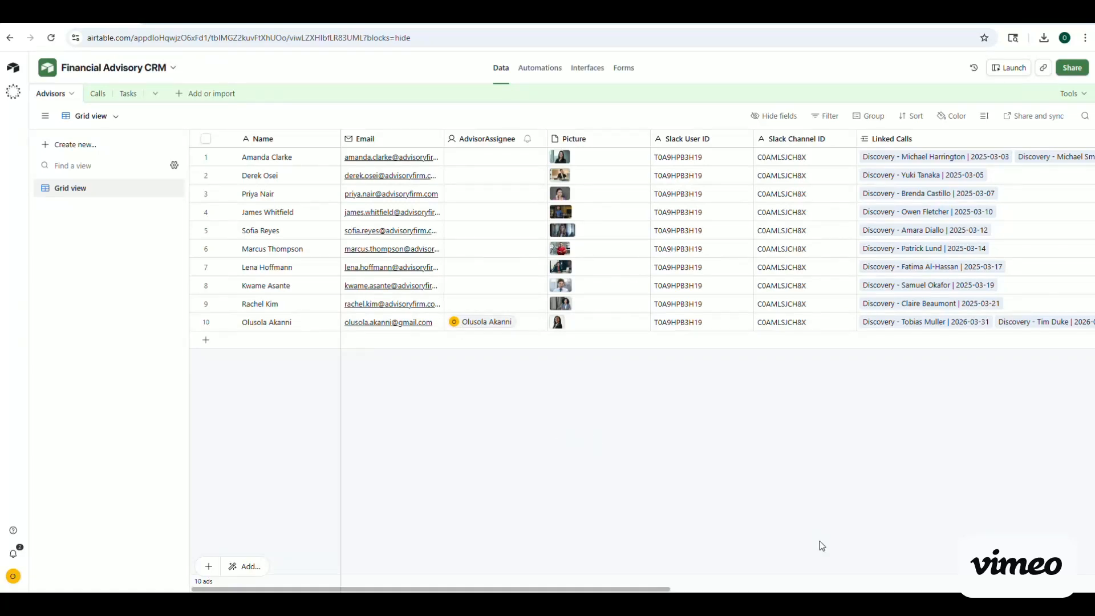
drag(641, 589, 956, 568)
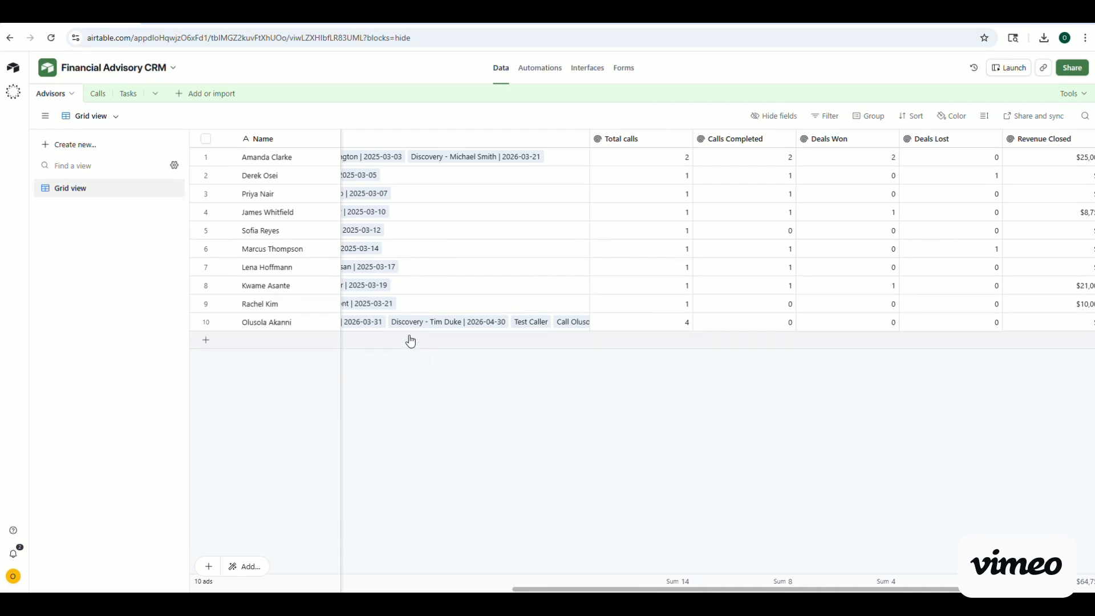
Browse the Calls table's saved views from Today's Call to Lost Deals, ending back on the full grid
click(97, 95)
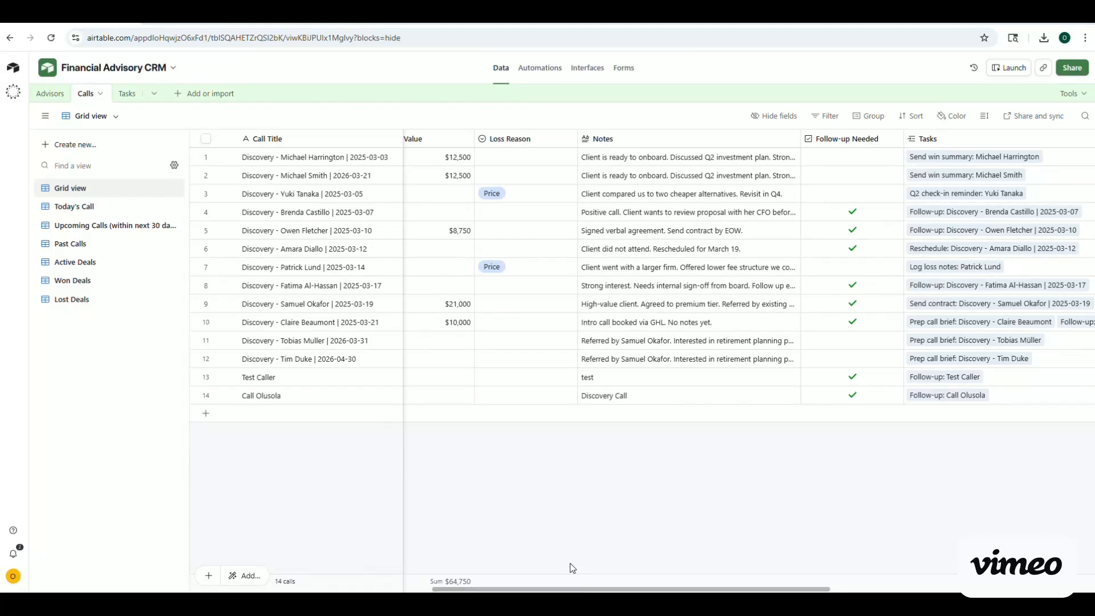
click(81, 212)
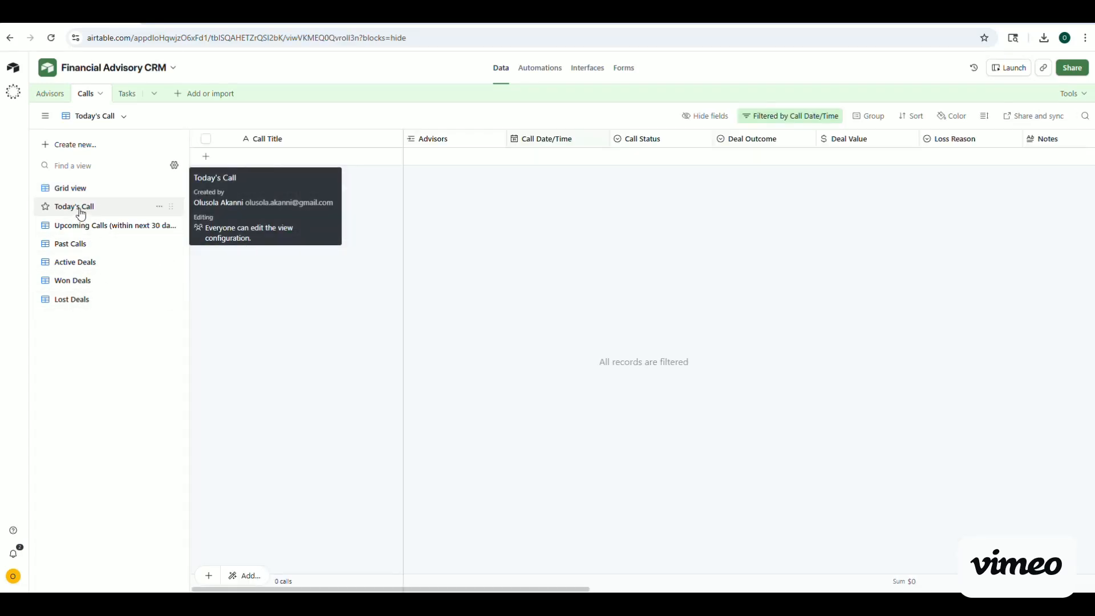
click(94, 230)
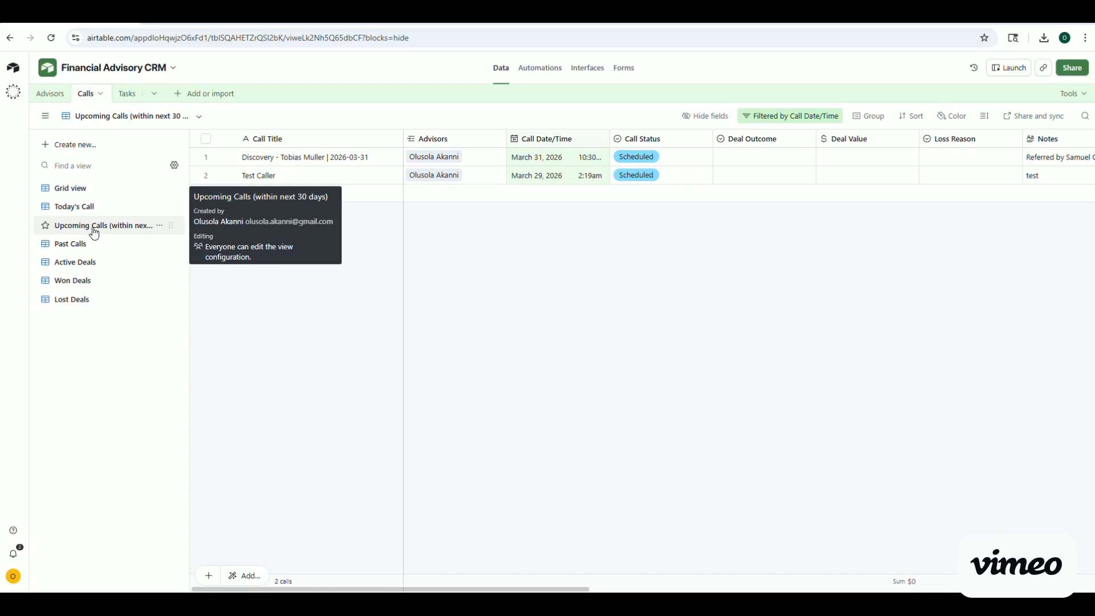
click(78, 244)
click(78, 266)
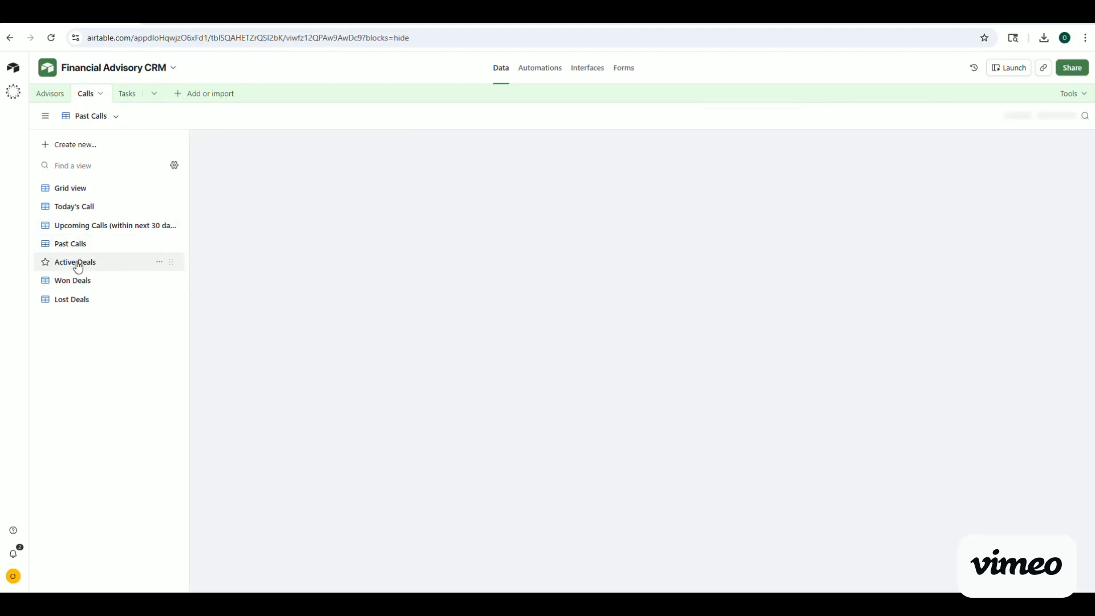
click(90, 284)
click(79, 305)
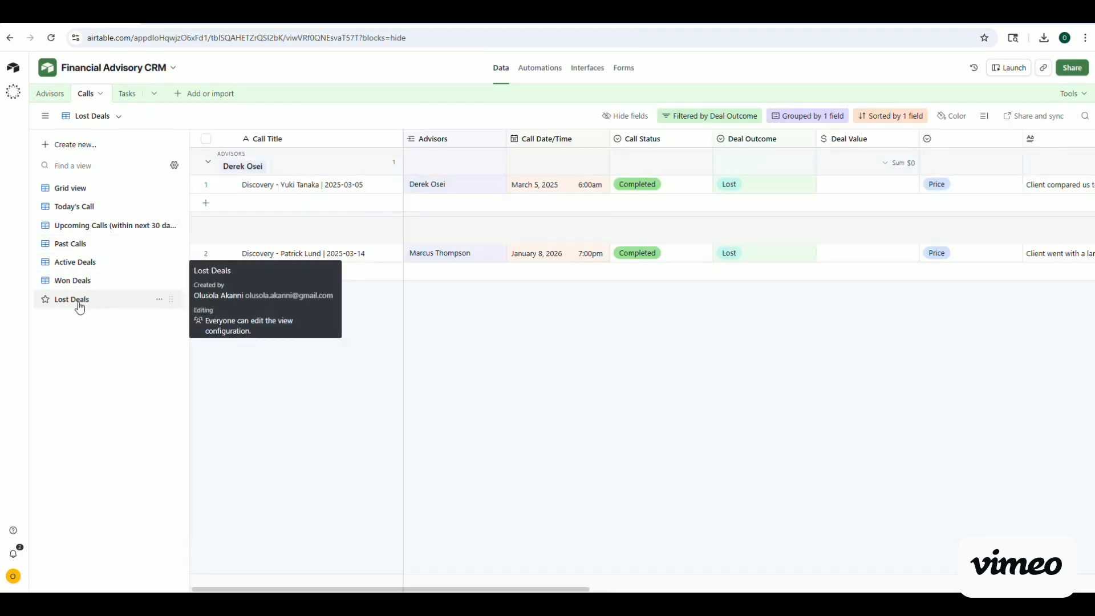
click(71, 190)
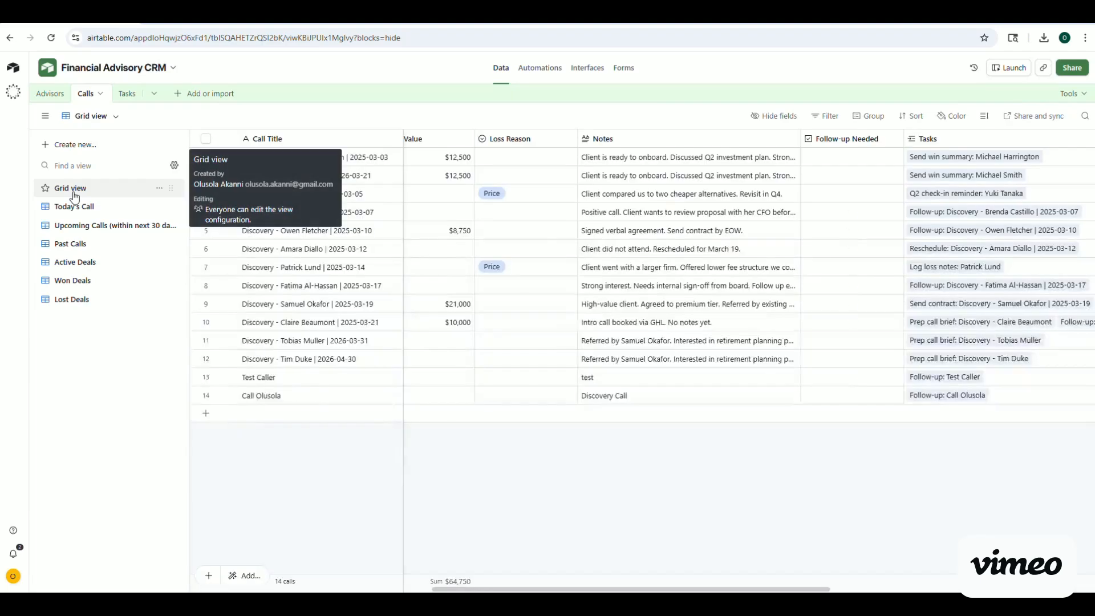
Review the Tasks table's fields across to Slack Reminder Sent, Reminder Sent At? and AdvisorAssignee
click(124, 96)
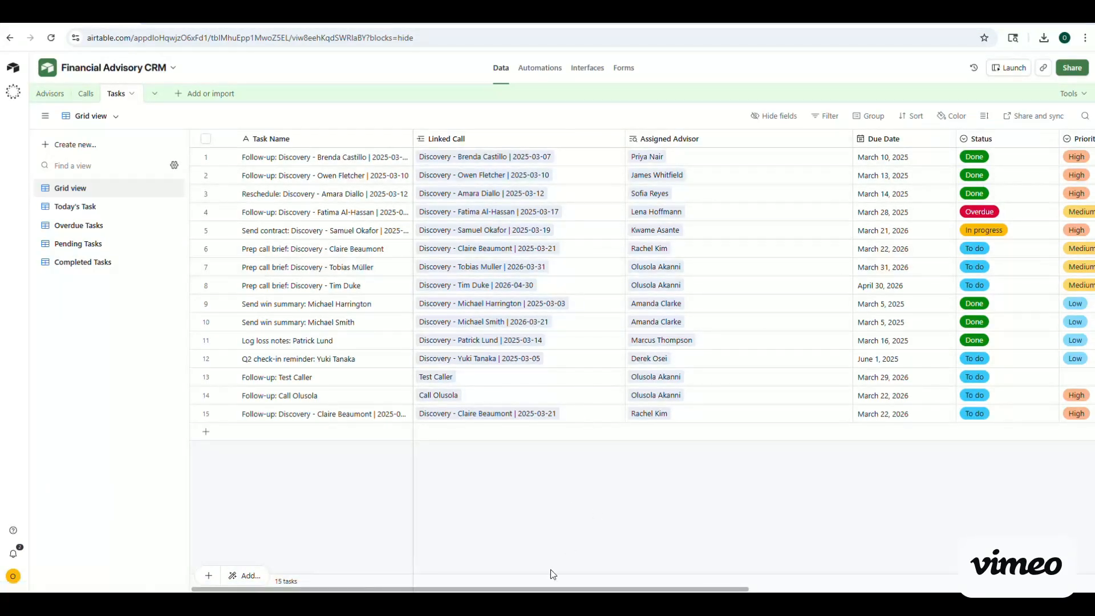
drag(549, 589, 865, 579)
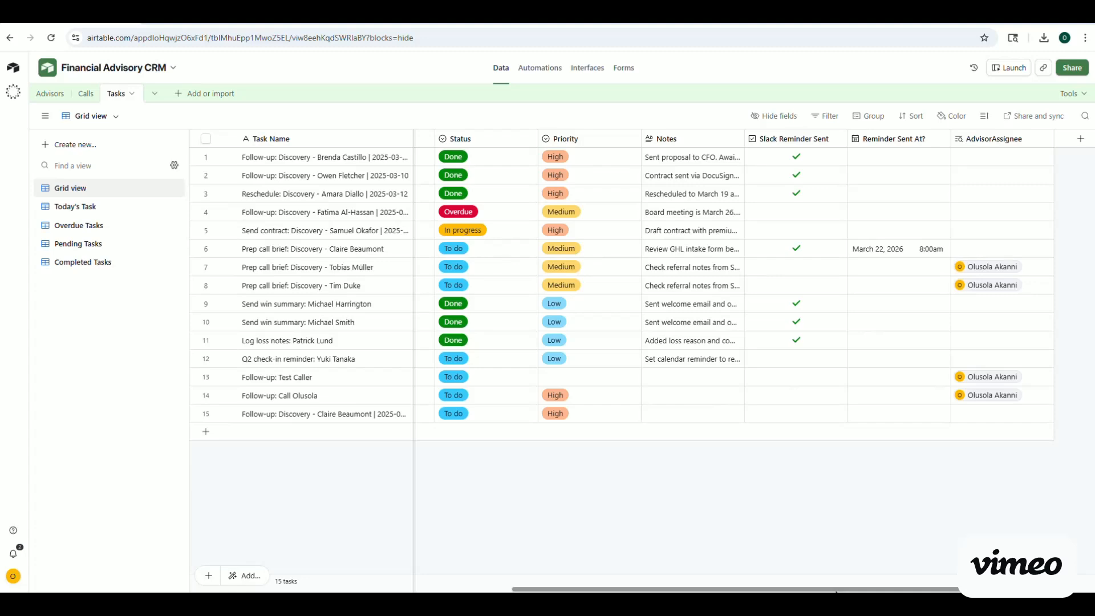
drag(836, 589, 473, 572)
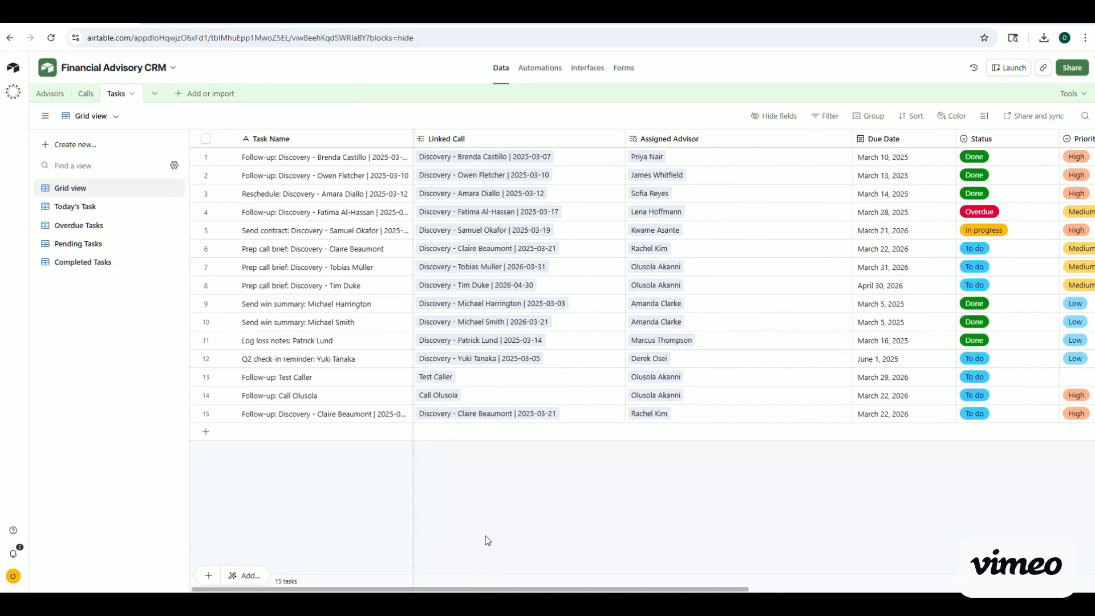
Browse the Advisor Dashboard interface pages from My Dashboard through My Calls, My Tasks and My Deals to the Log A Call form
click(575, 77)
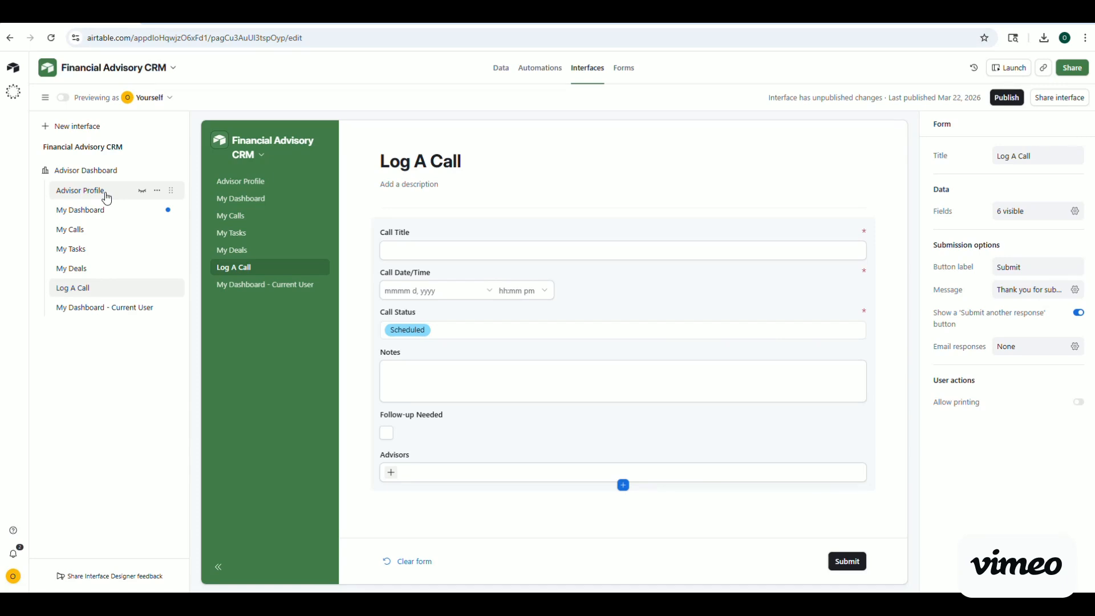
click(247, 201)
click(246, 218)
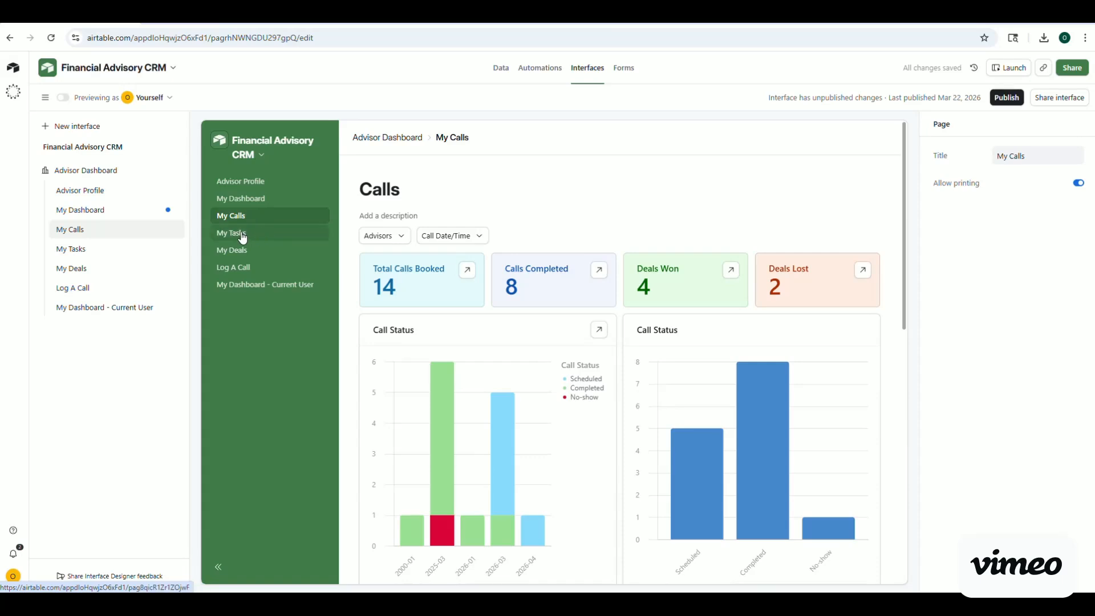
click(242, 235)
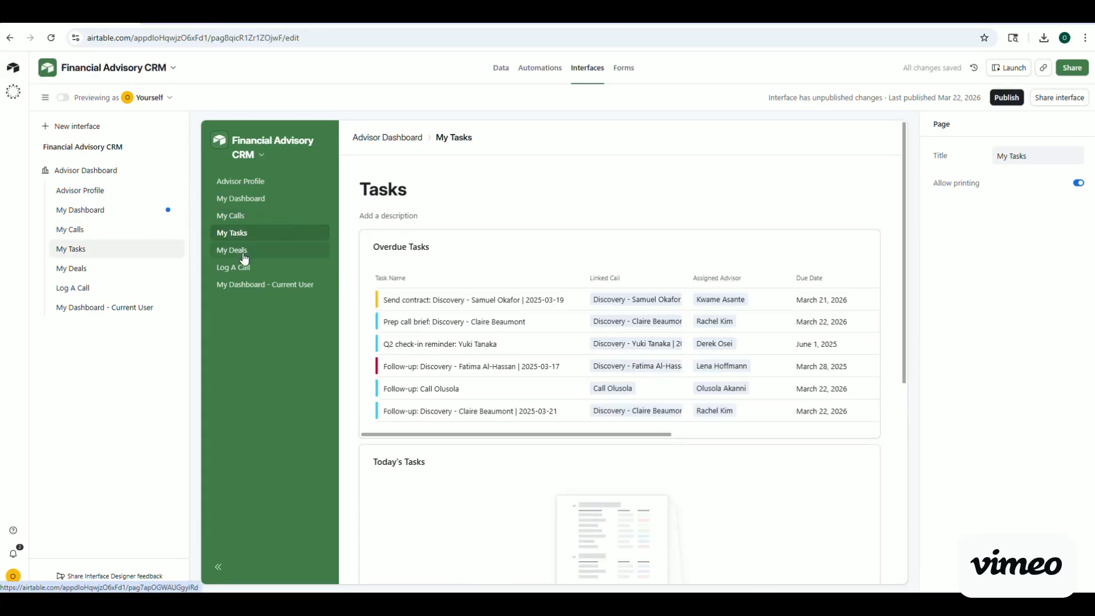
click(244, 255)
click(257, 271)
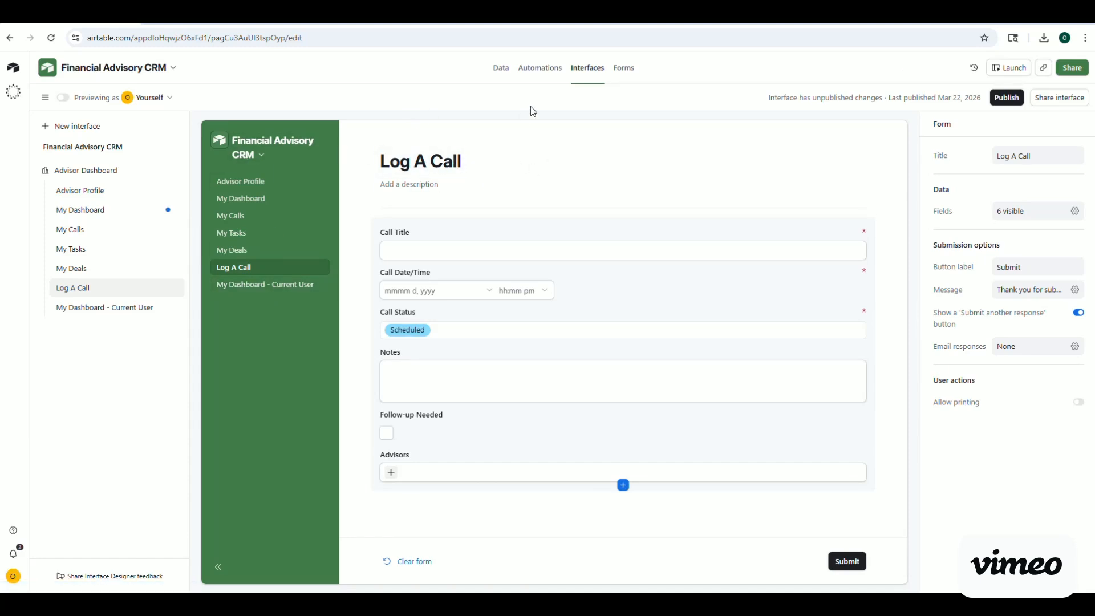
Return to the Advisors table data and examine its email, picture, Slack ID and Linked Calls fields
click(503, 76)
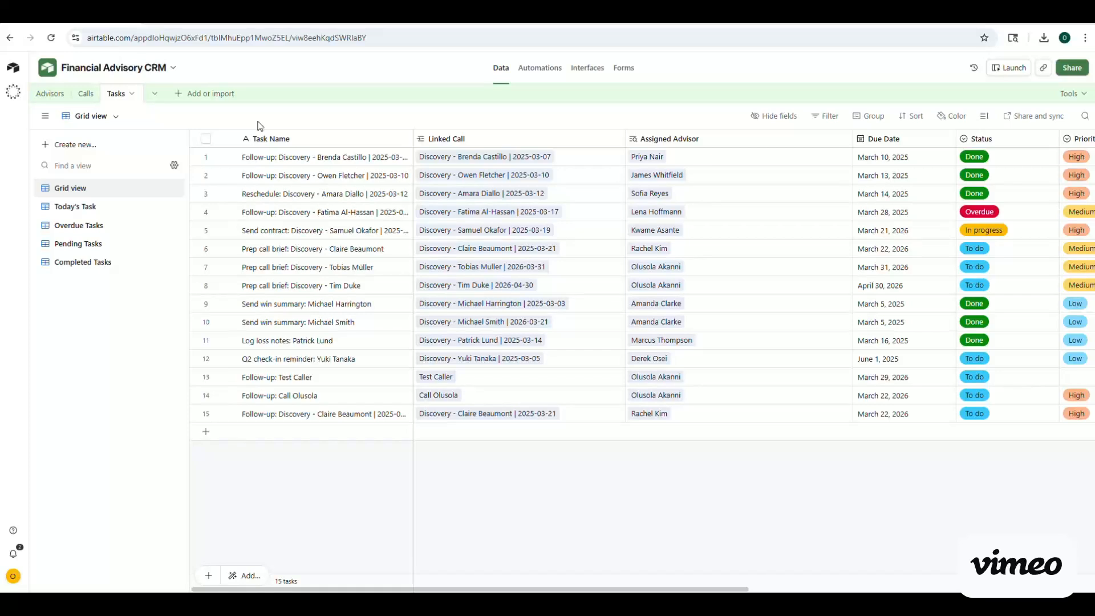
click(55, 95)
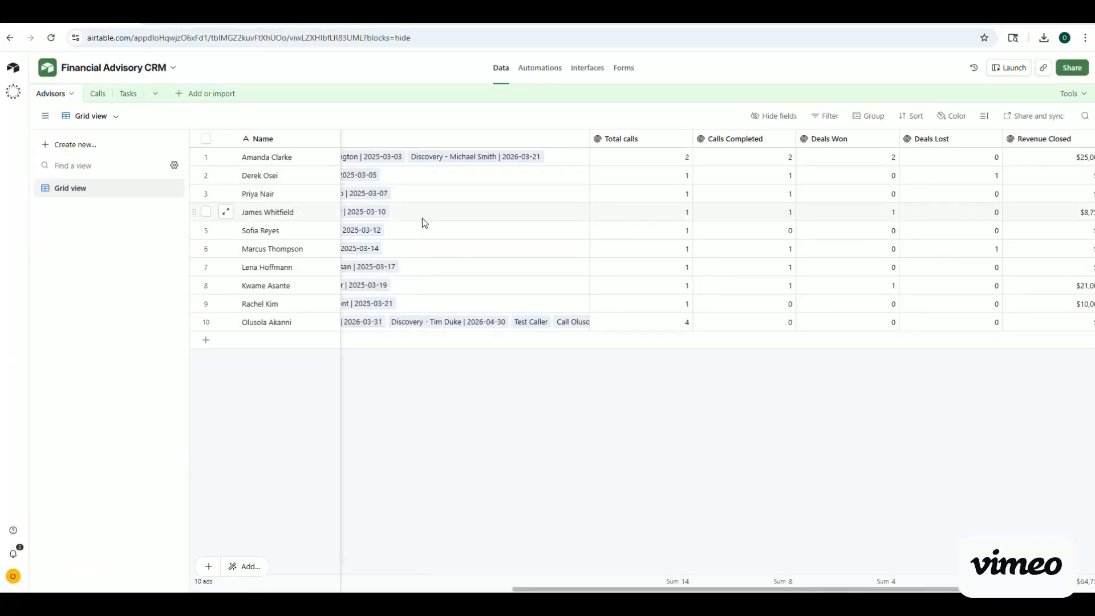
drag(536, 589, 215, 579)
scroll(208, 579, left, 1)
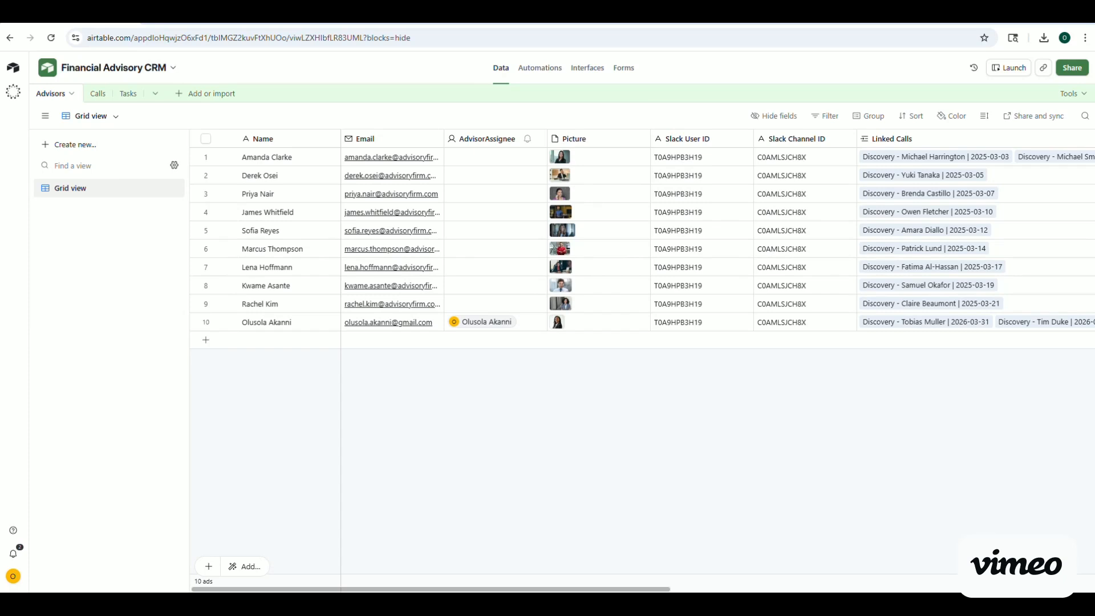
drag(612, 590, 574, 582)
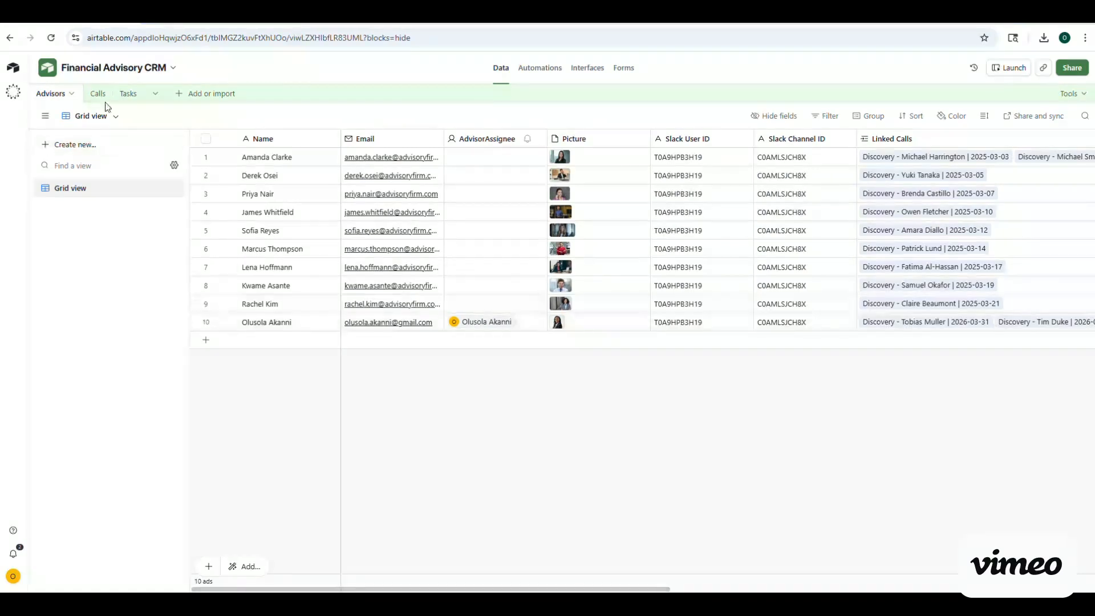
Examine the Calls table's fields from Deal Outcome and Follow-up Needed across to Close Rate (%) and Advisor Email
click(86, 95)
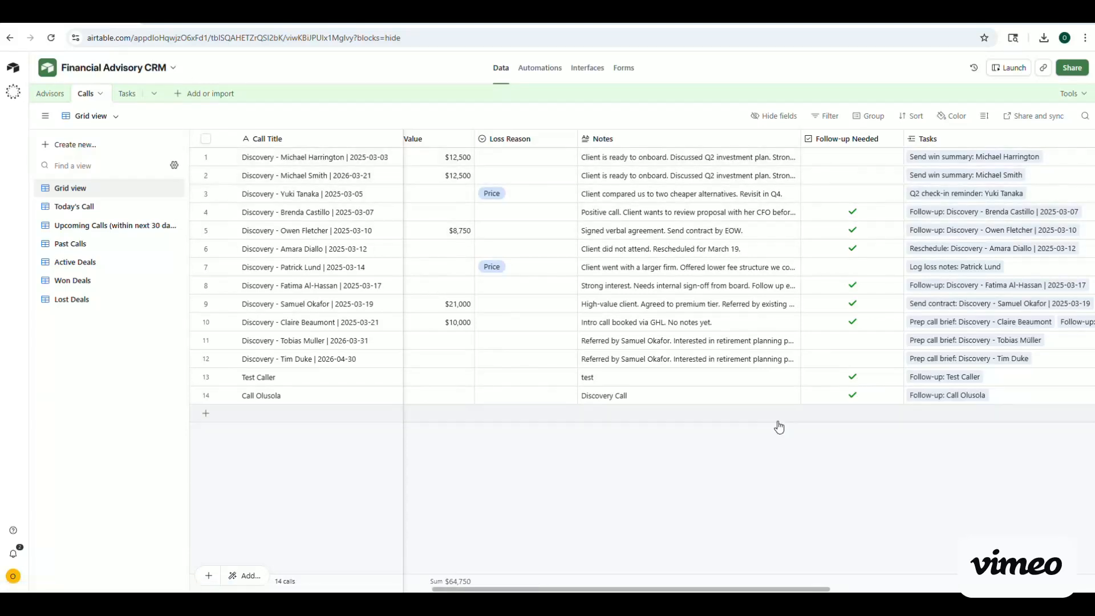
drag(571, 589, 498, 590)
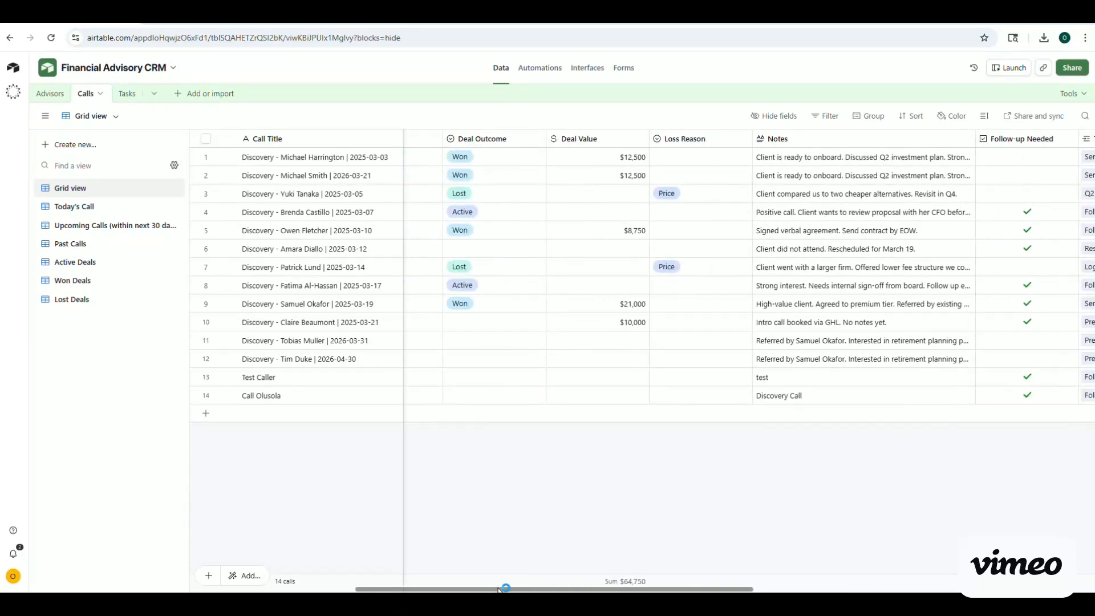
drag(501, 590, 634, 589)
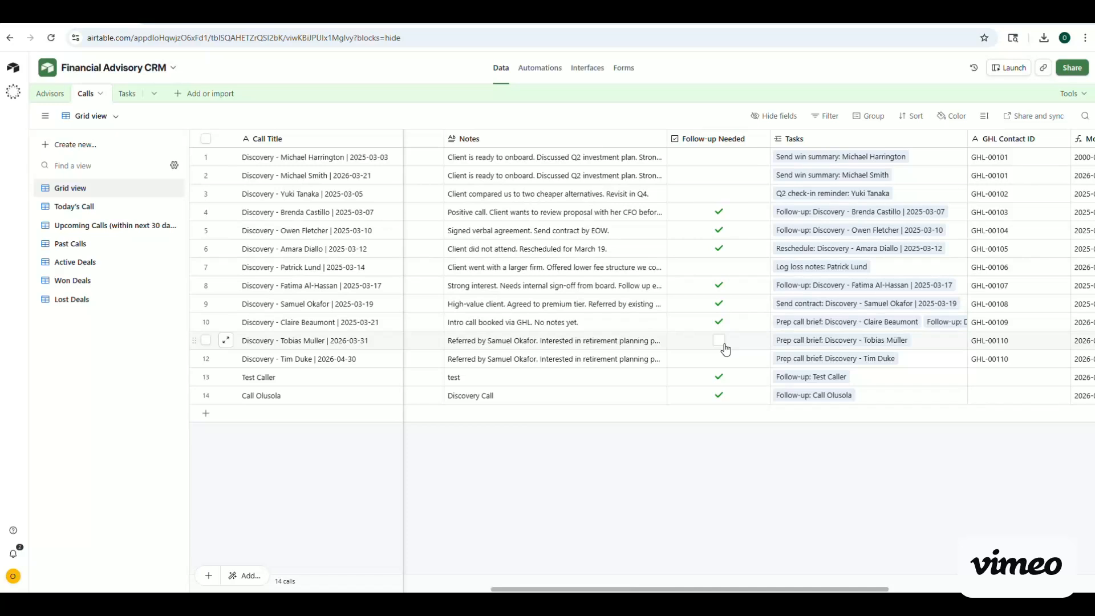
drag(643, 590, 851, 586)
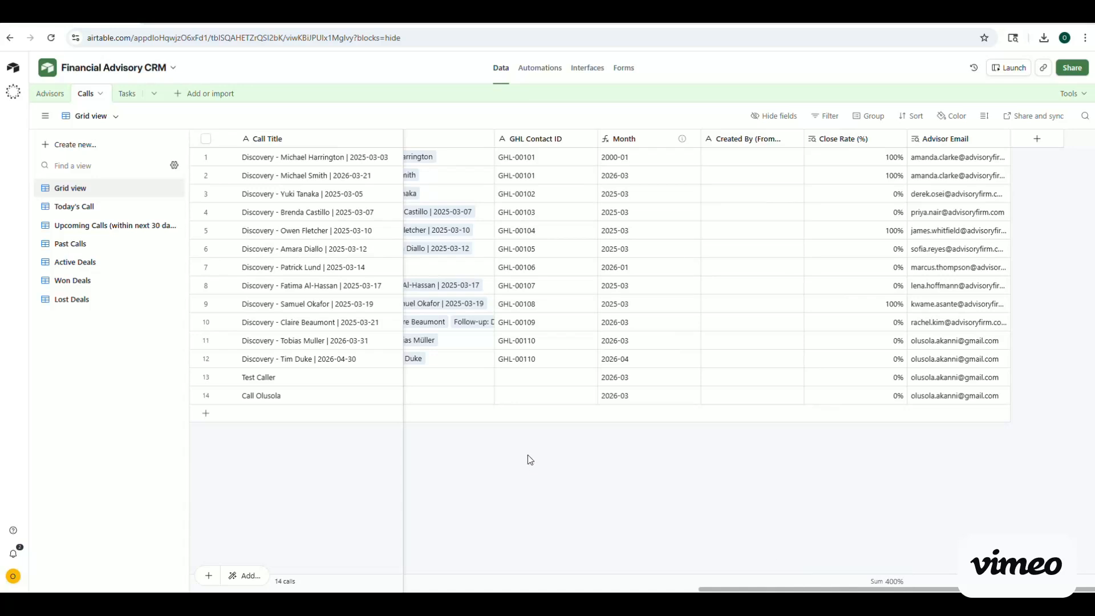
Browse the Tasks table's Today's Task, Overdue Tasks, Pending Tasks and Completed Tasks views
click(126, 95)
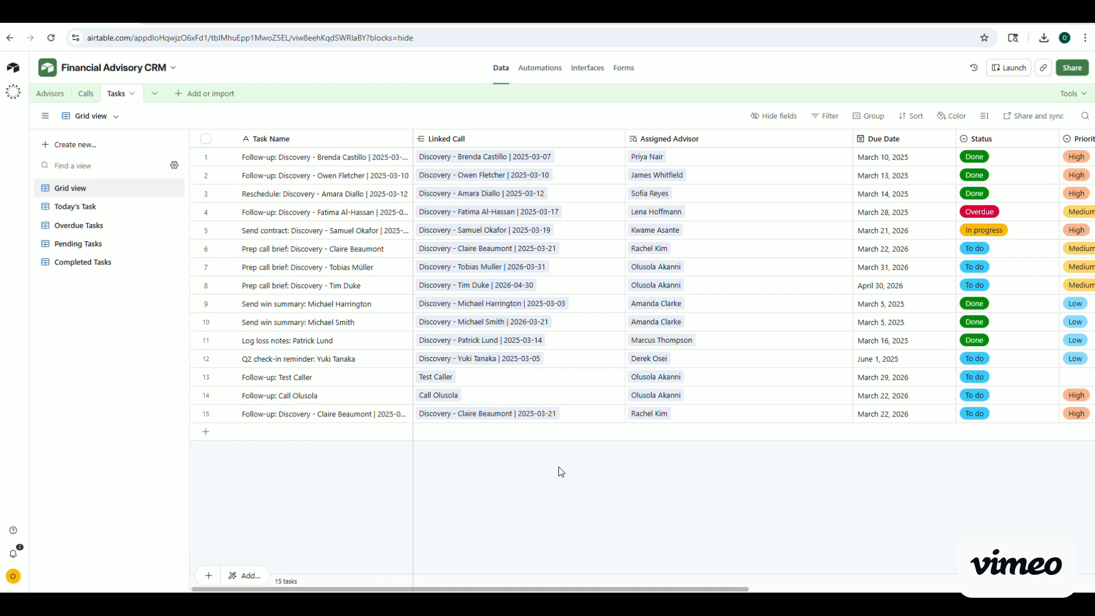
click(86, 211)
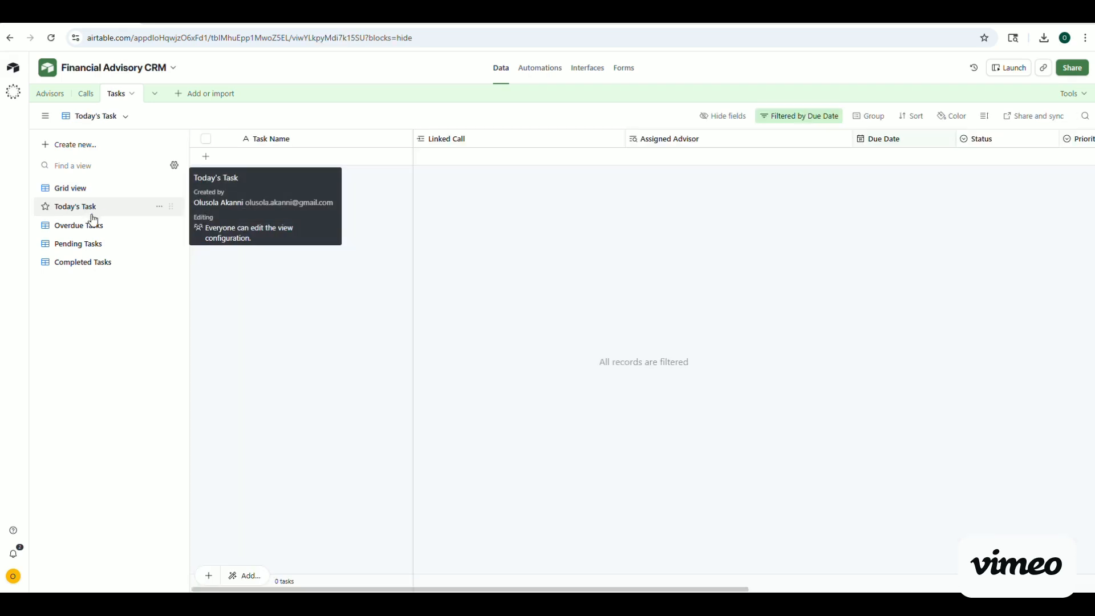
click(87, 234)
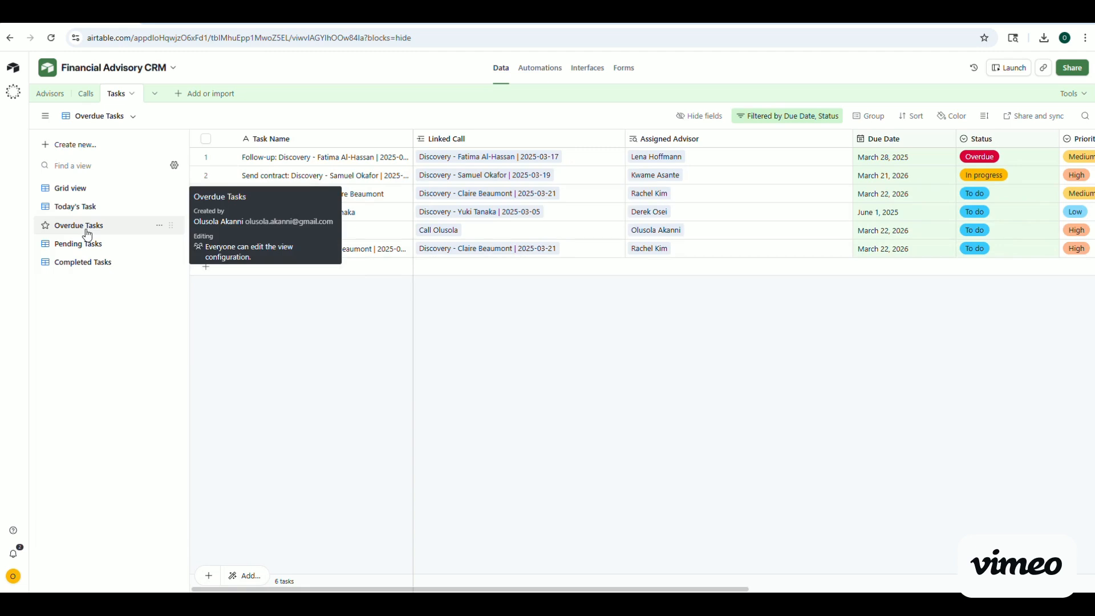
click(76, 249)
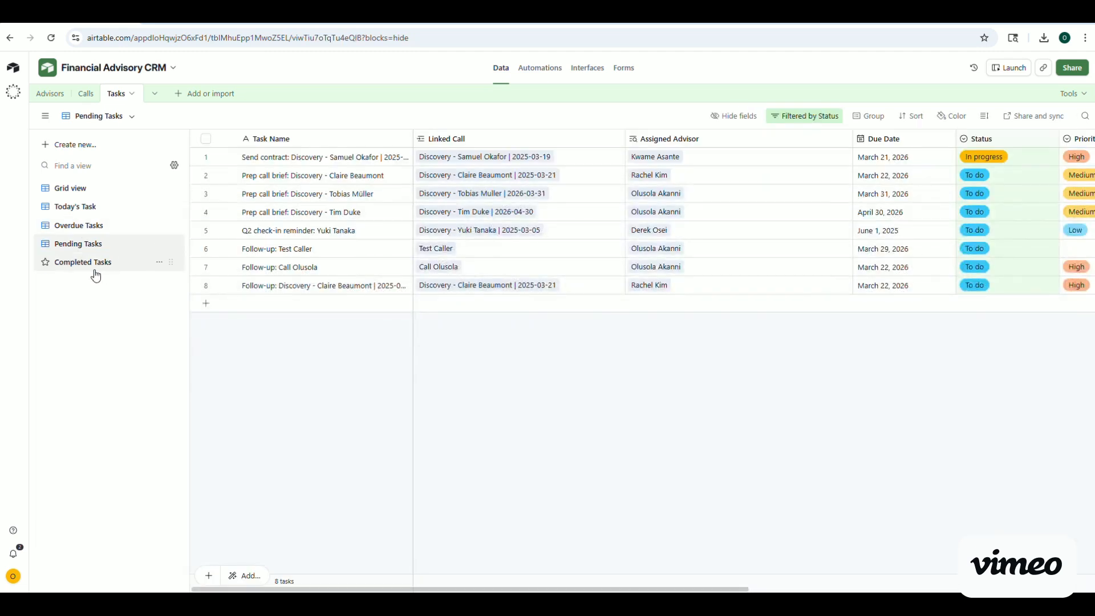
click(89, 265)
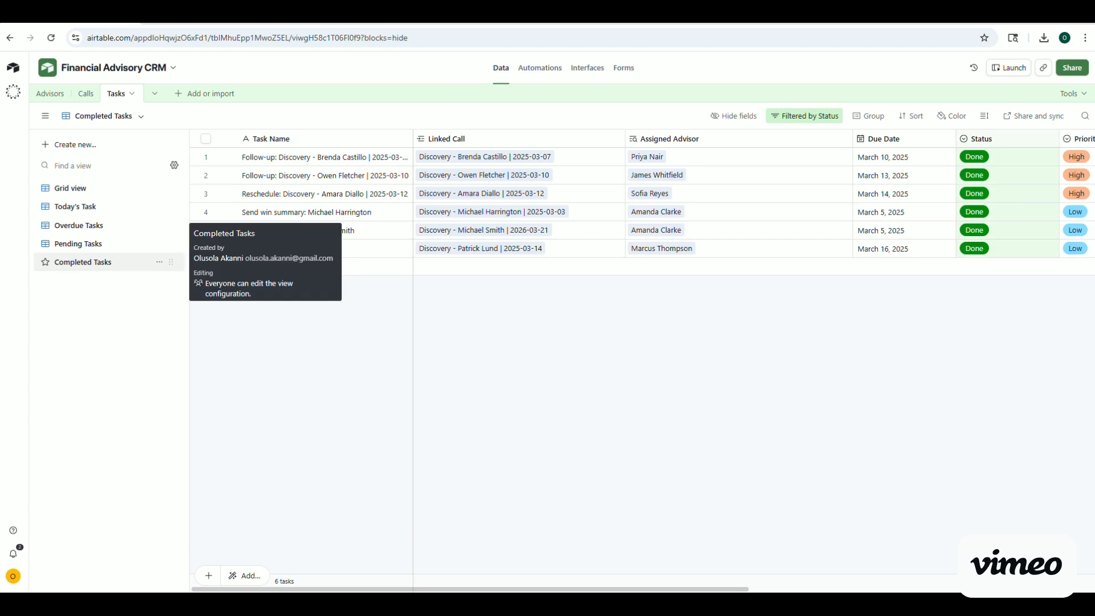
Reopen the Advisor Dashboard interface and view its My Deals and My Tasks pages
click(585, 71)
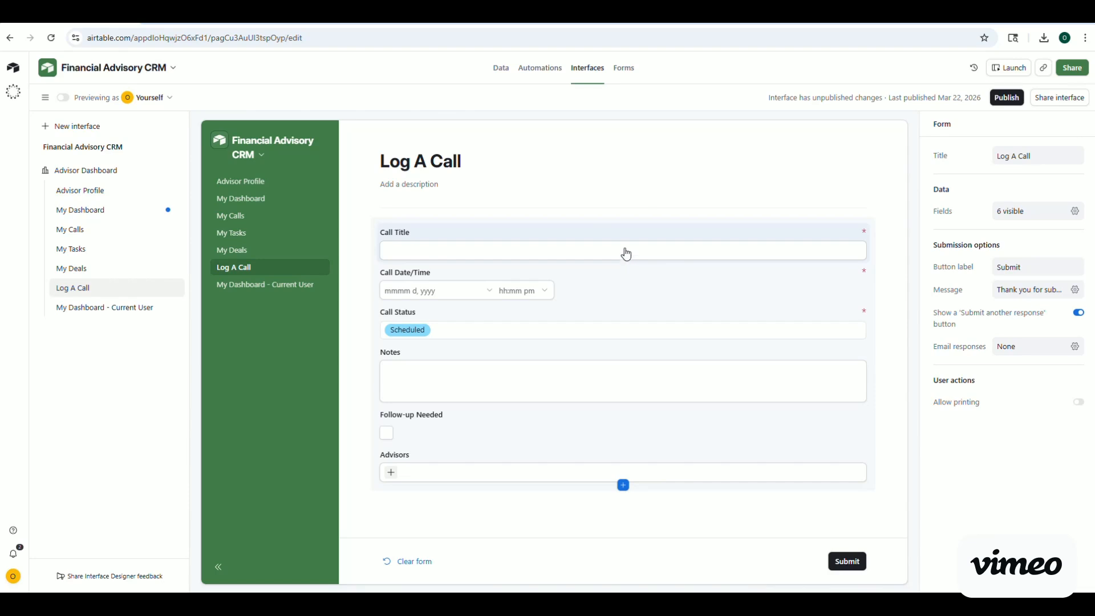
click(238, 256)
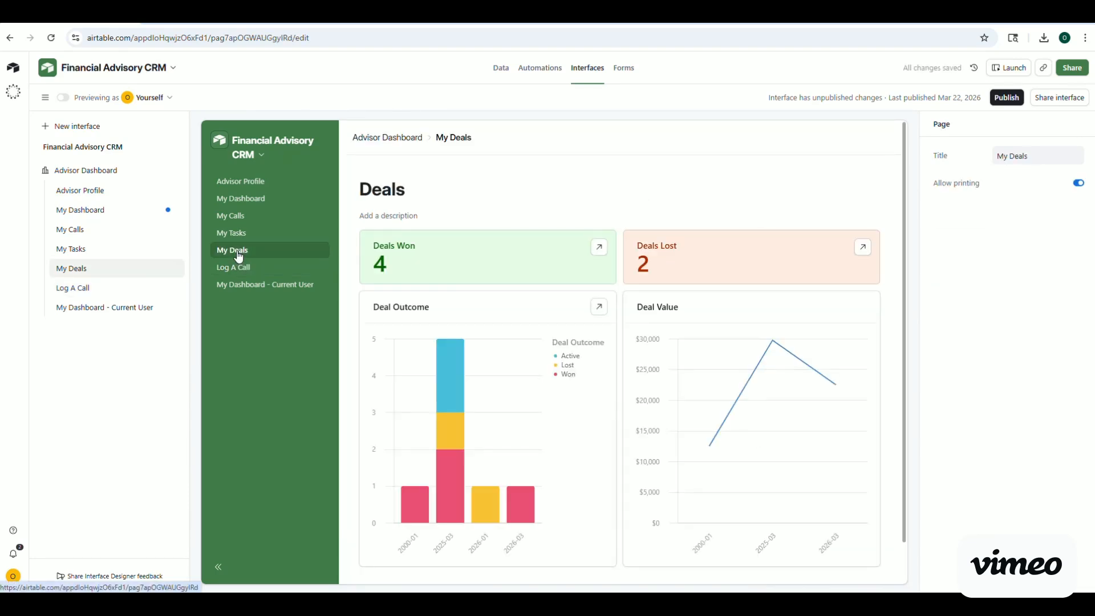
click(239, 238)
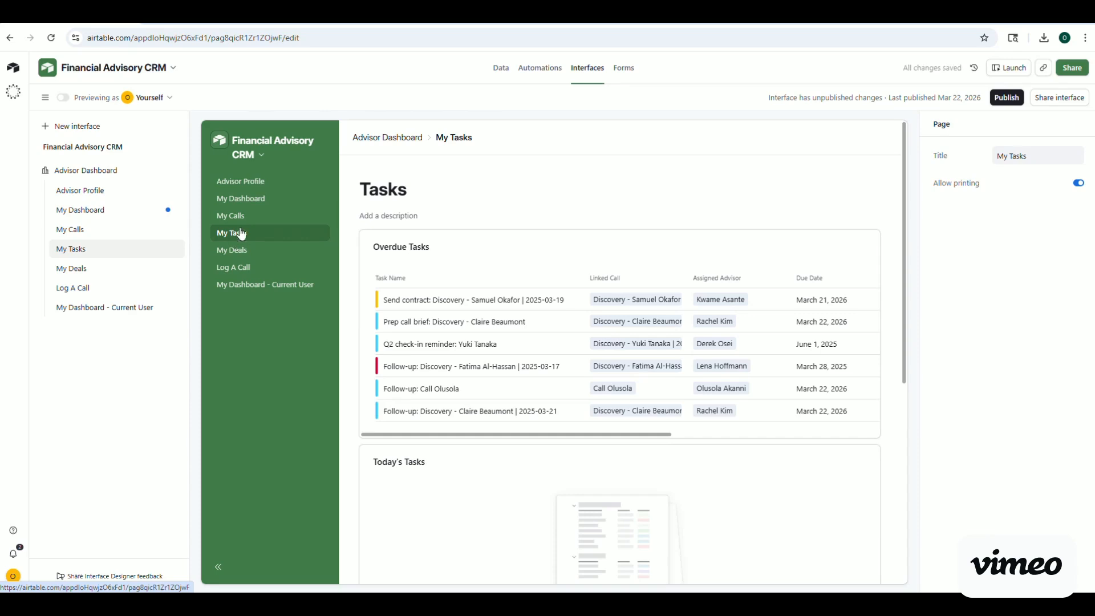
View the Advisor Dashboard's My Calls page and its My Dashboard page
click(240, 218)
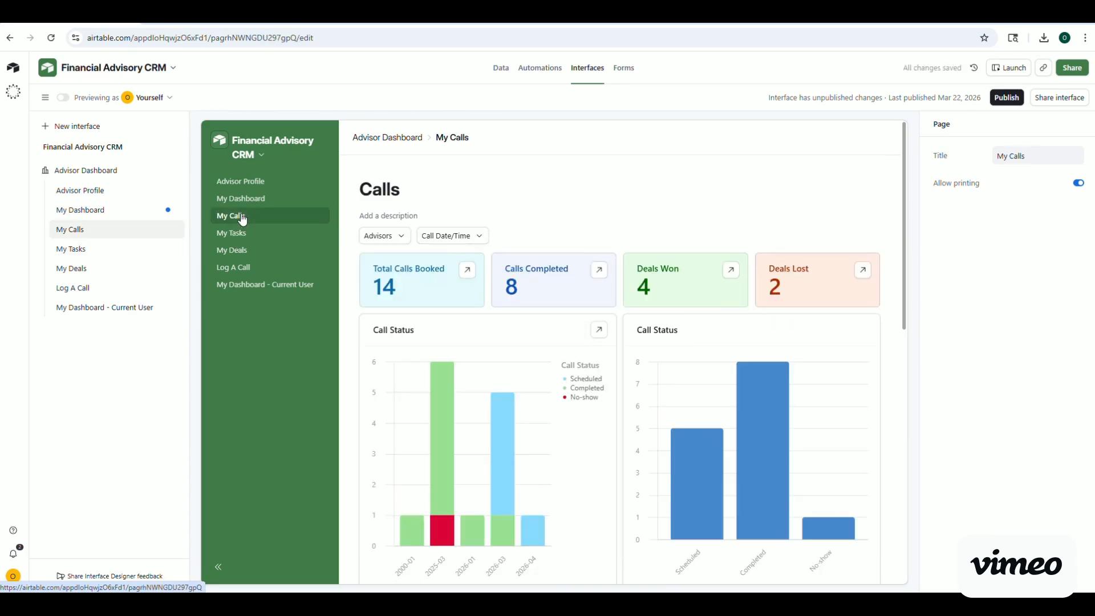
click(251, 200)
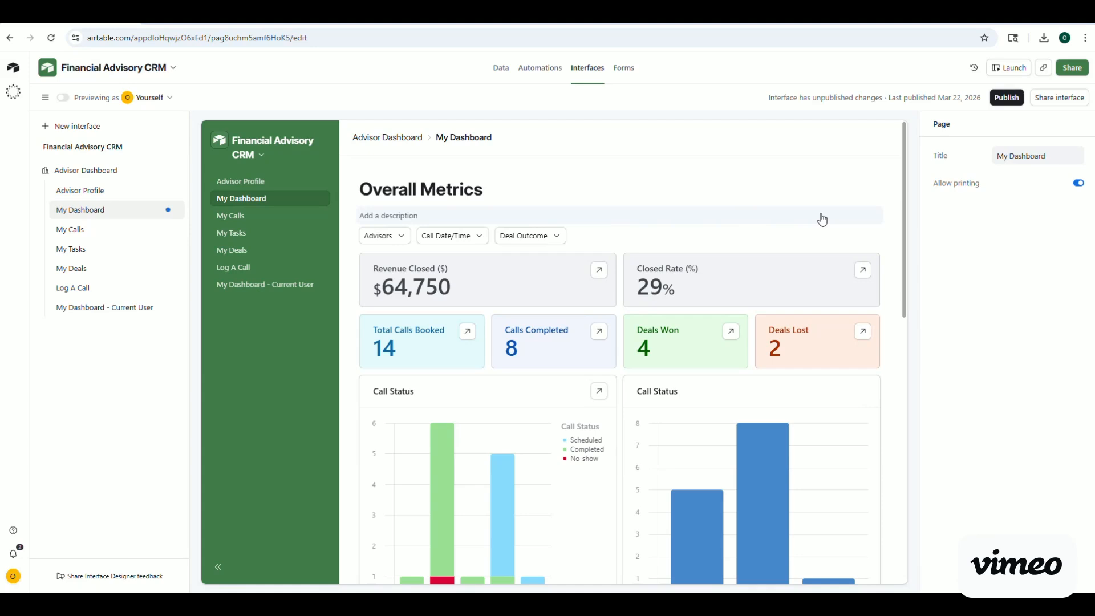
Filter the Overall Metrics group on My Dashboard to calls whose AdvisorAssignee is exactly the current user
click(618, 187)
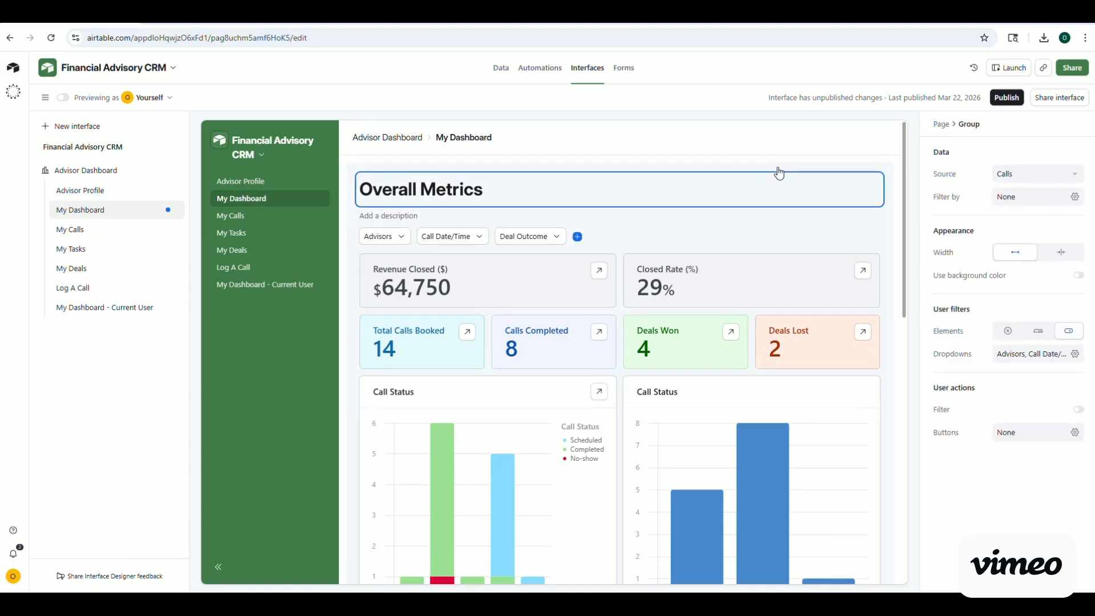
click(1076, 197)
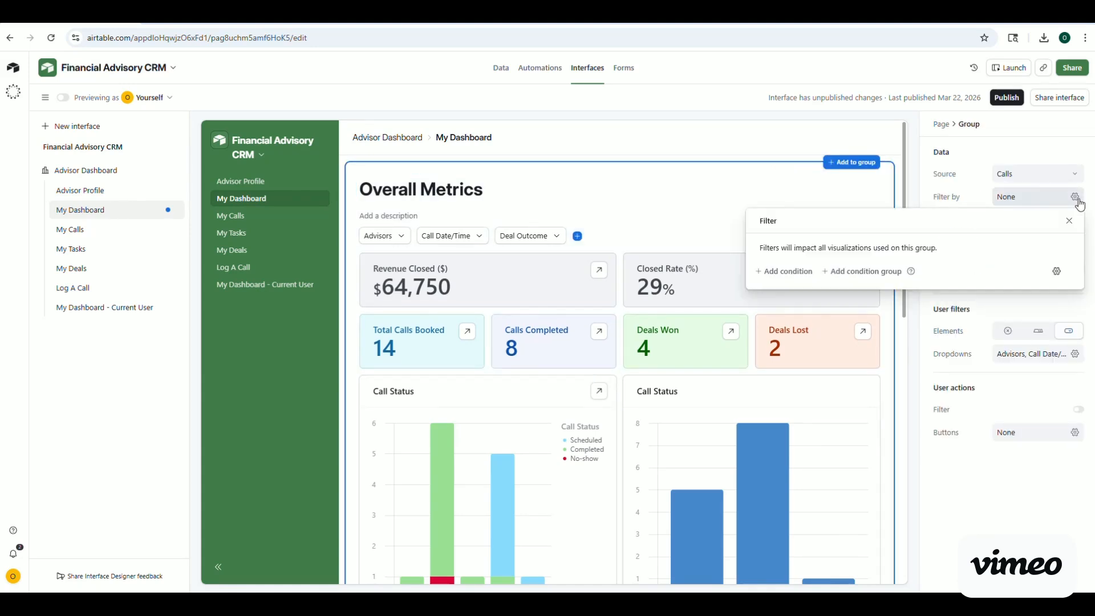
click(758, 272)
click(831, 272)
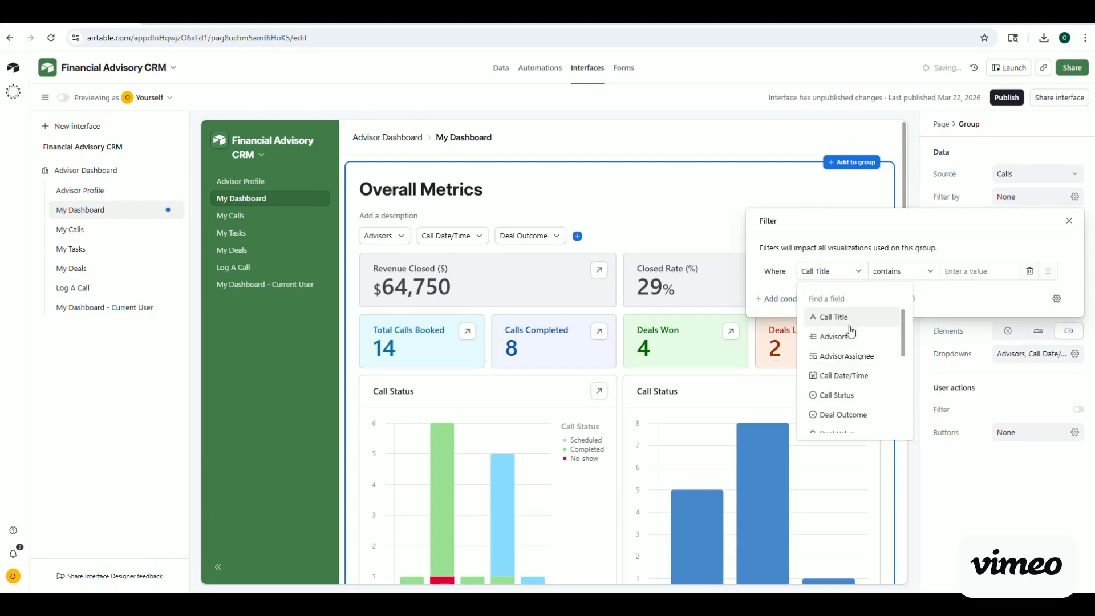
click(850, 365)
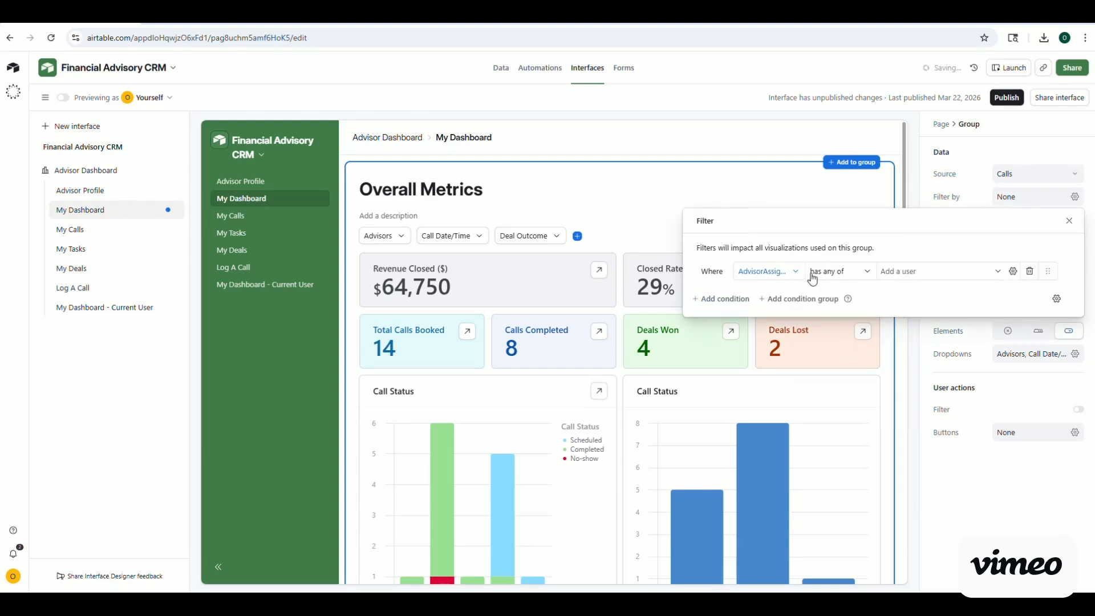
click(867, 272)
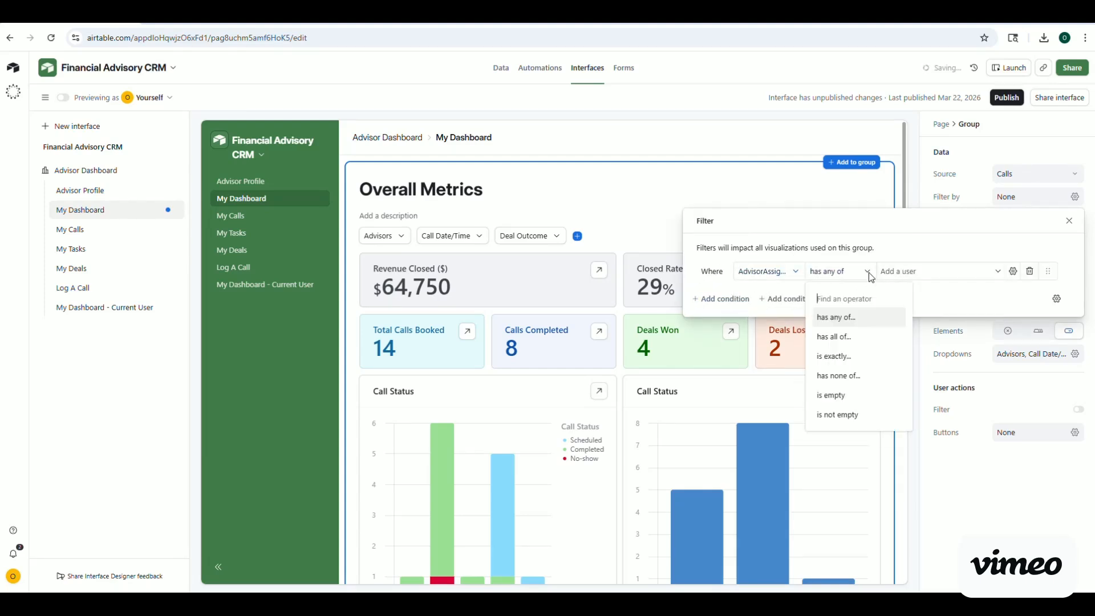
click(845, 359)
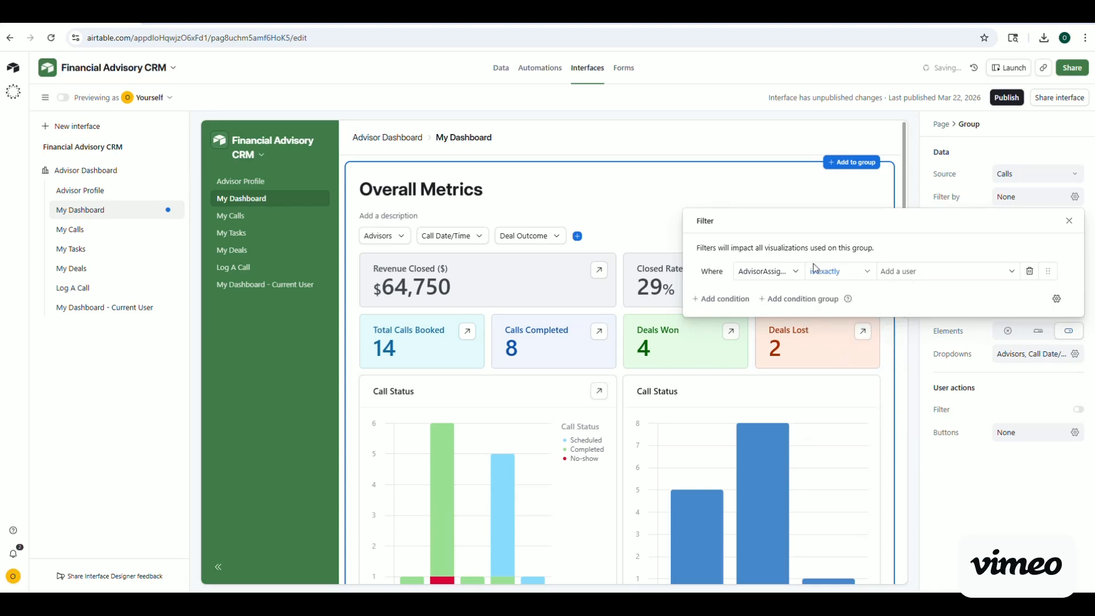
click(1007, 272)
click(927, 340)
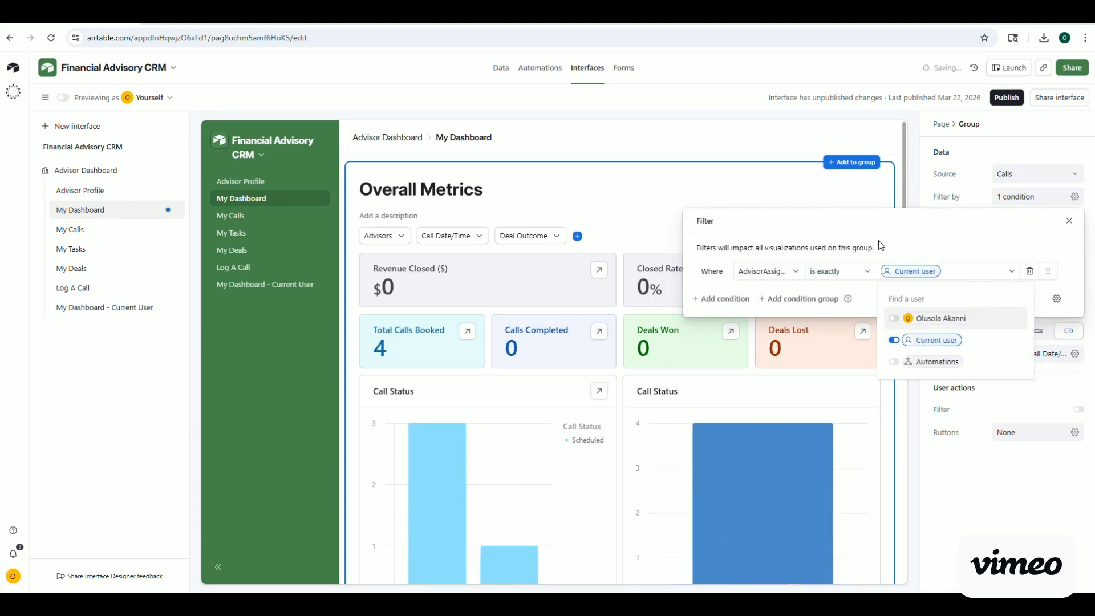
click(863, 134)
click(863, 133)
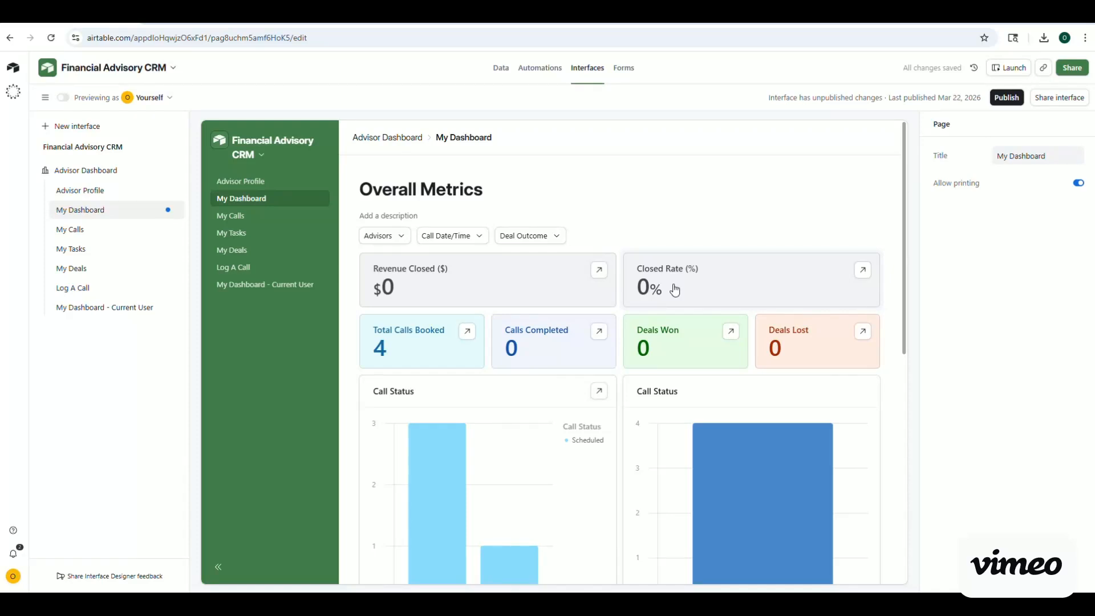
Remove the AdvisorAssignee condition from the Overall Metrics group's filter
click(705, 169)
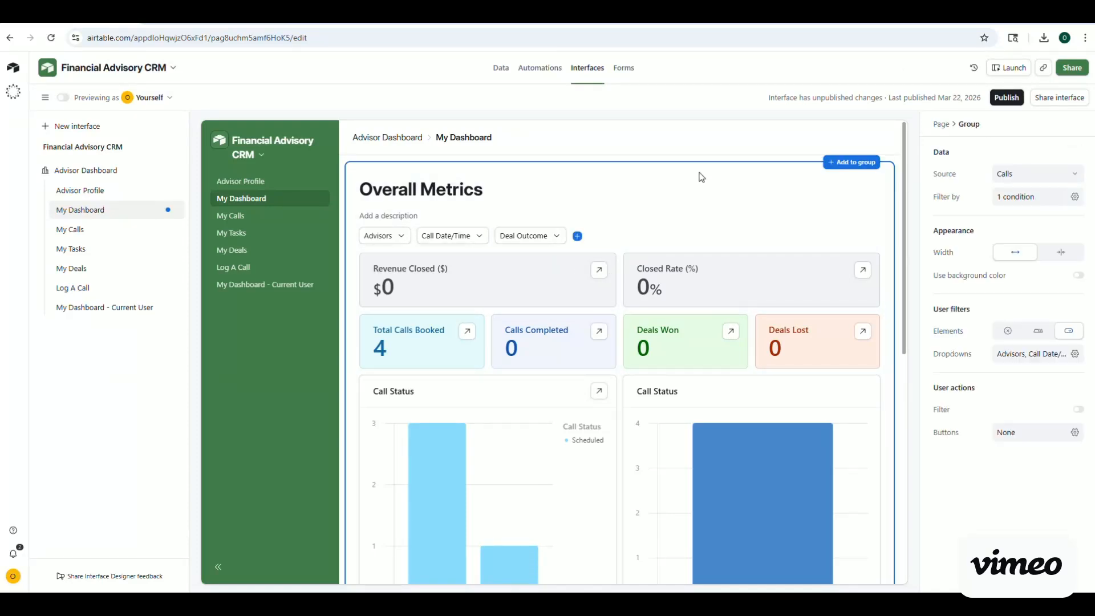
click(1076, 199)
click(1030, 273)
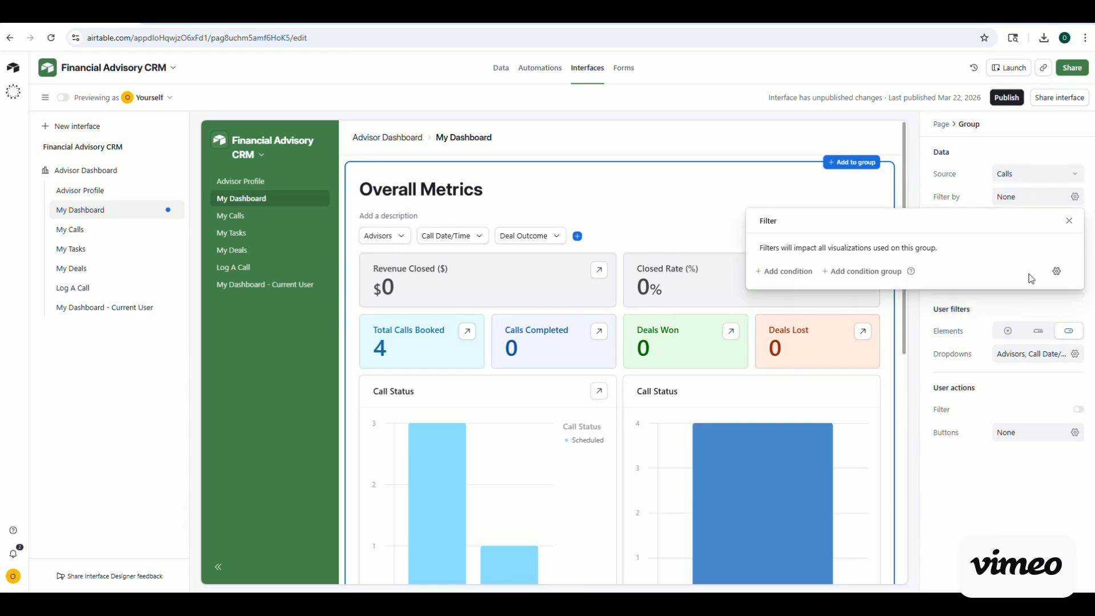
click(789, 132)
click(791, 133)
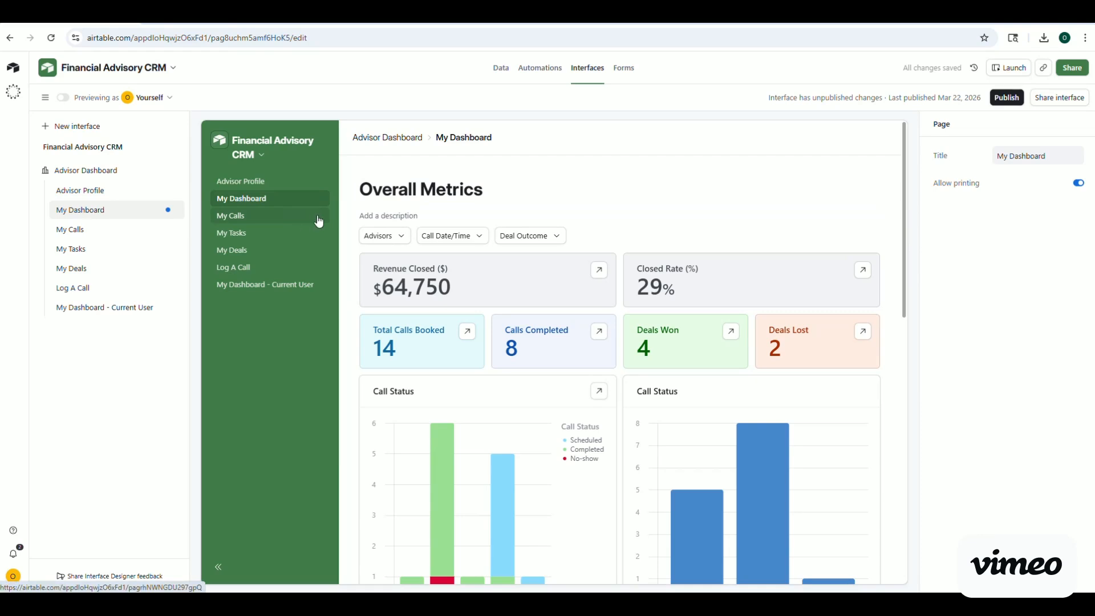
Browse the interface's My Calls, My Tasks, My Deals and Log A Call pages
click(252, 216)
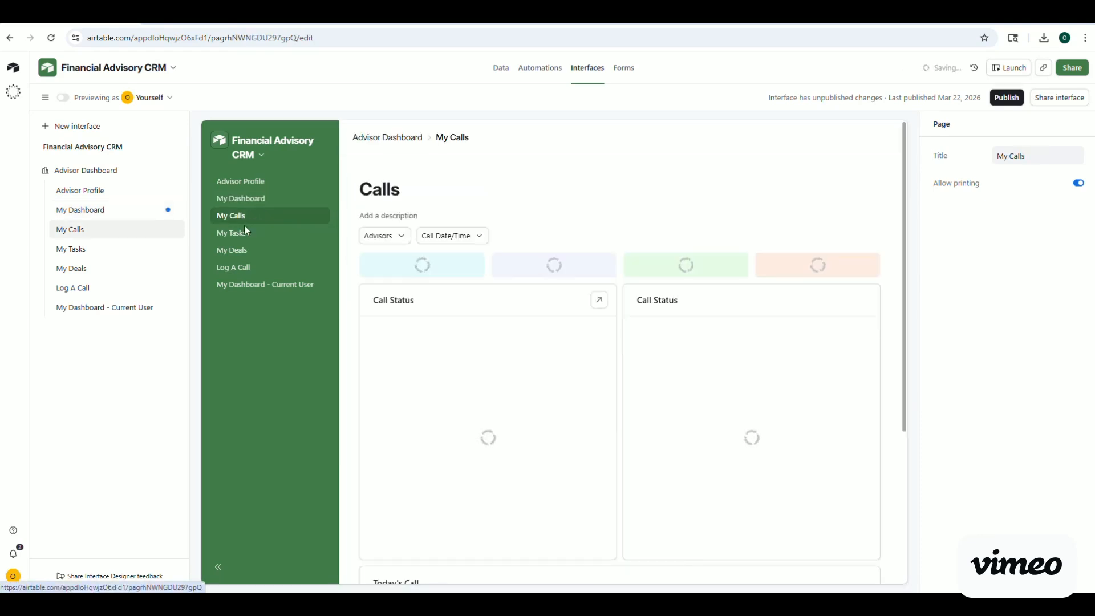
click(251, 232)
click(251, 250)
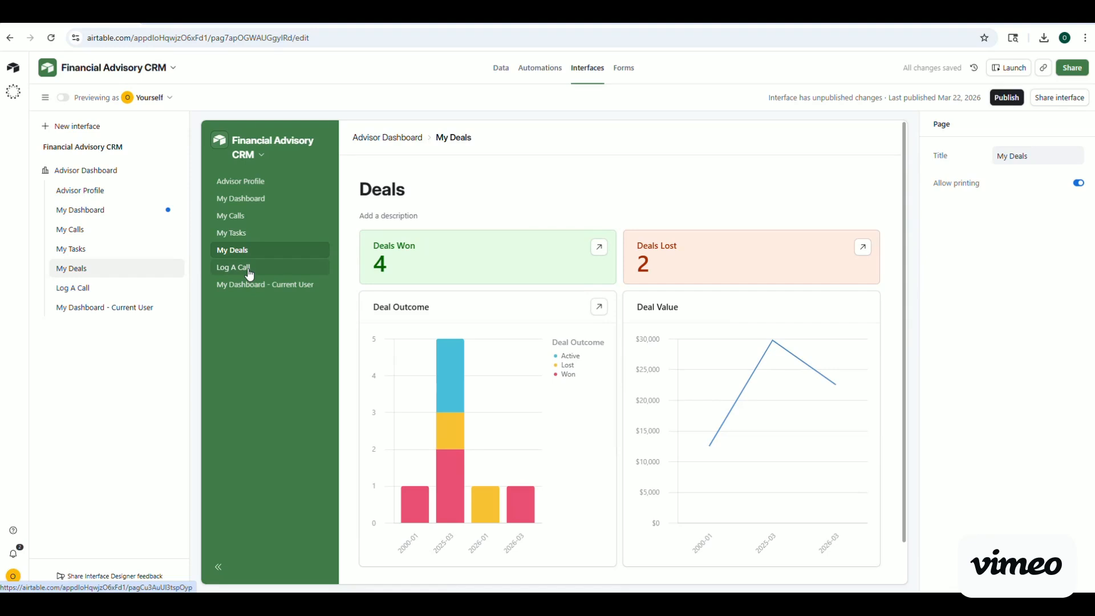
click(249, 272)
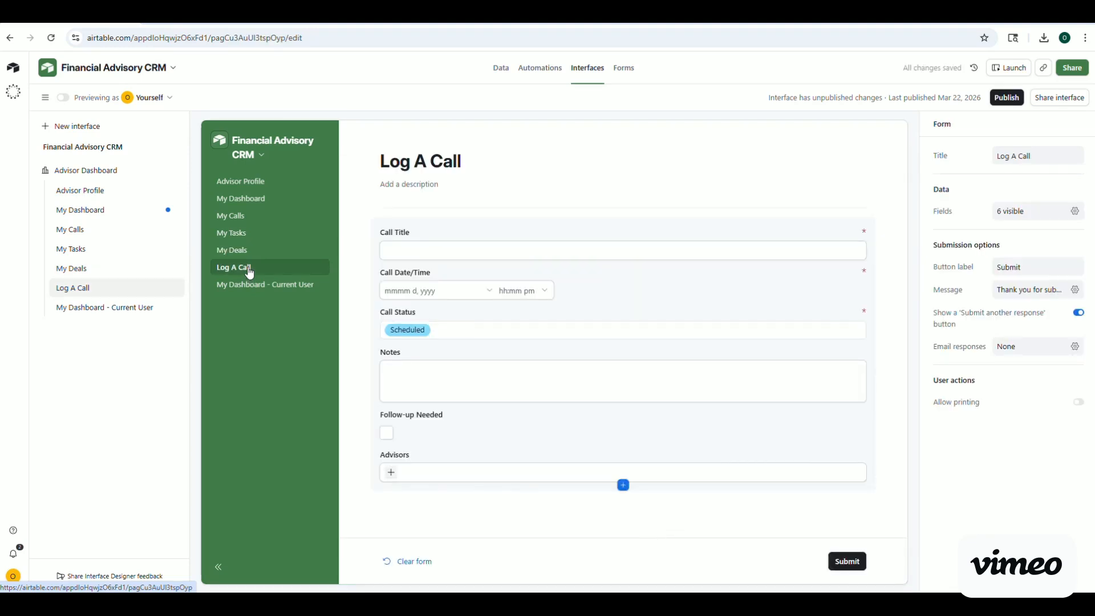
click(249, 251)
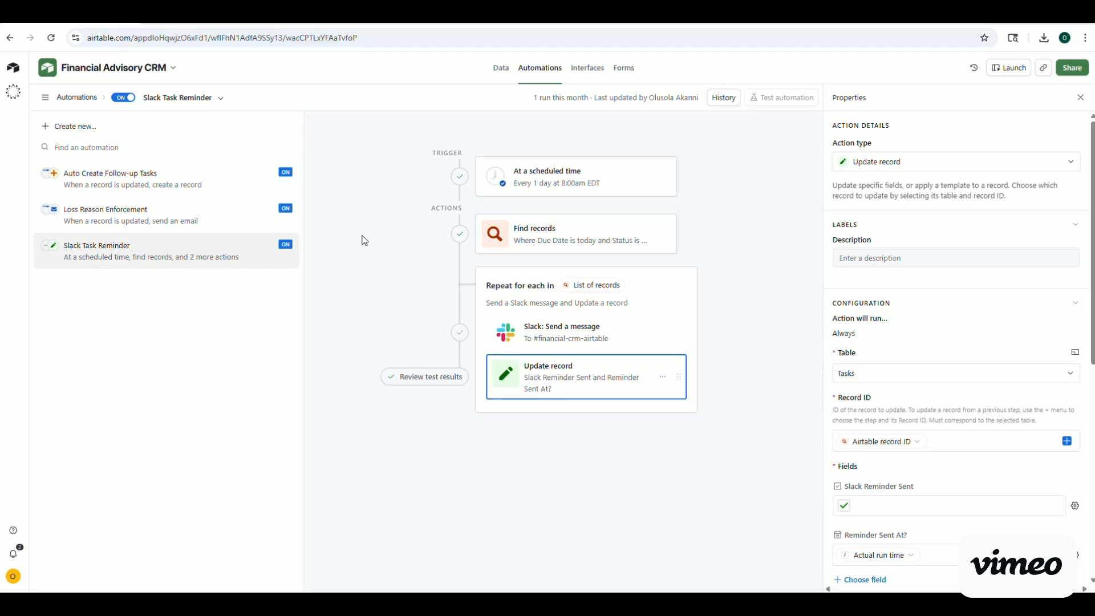
Review the Auto Create Follow-up Tasks automation and mark Follow-up Needed on the Calls record dated 2026-04-30
click(139, 191)
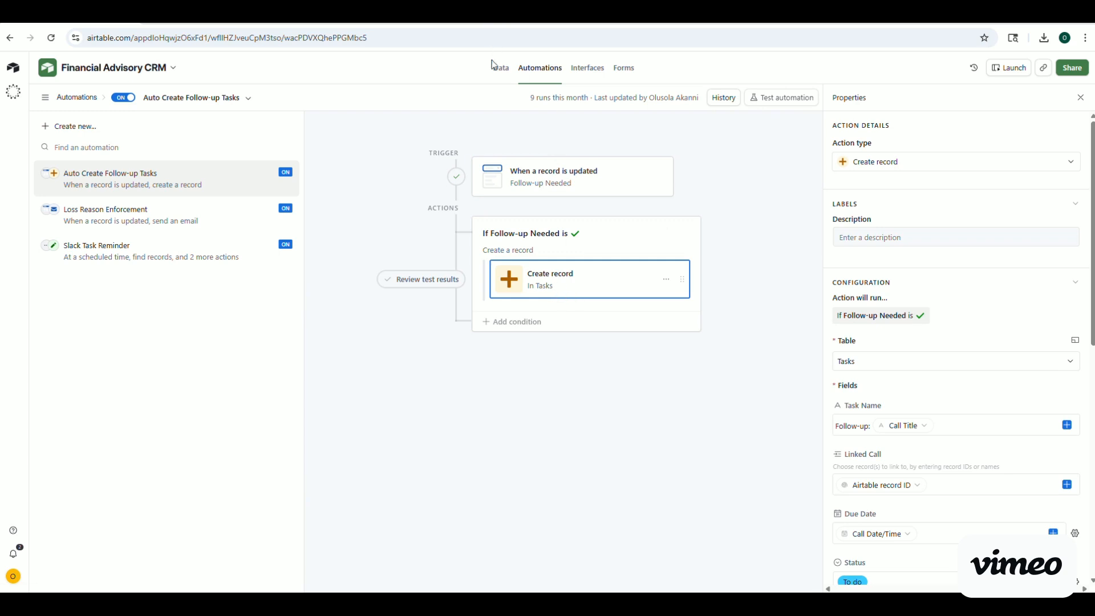
click(504, 72)
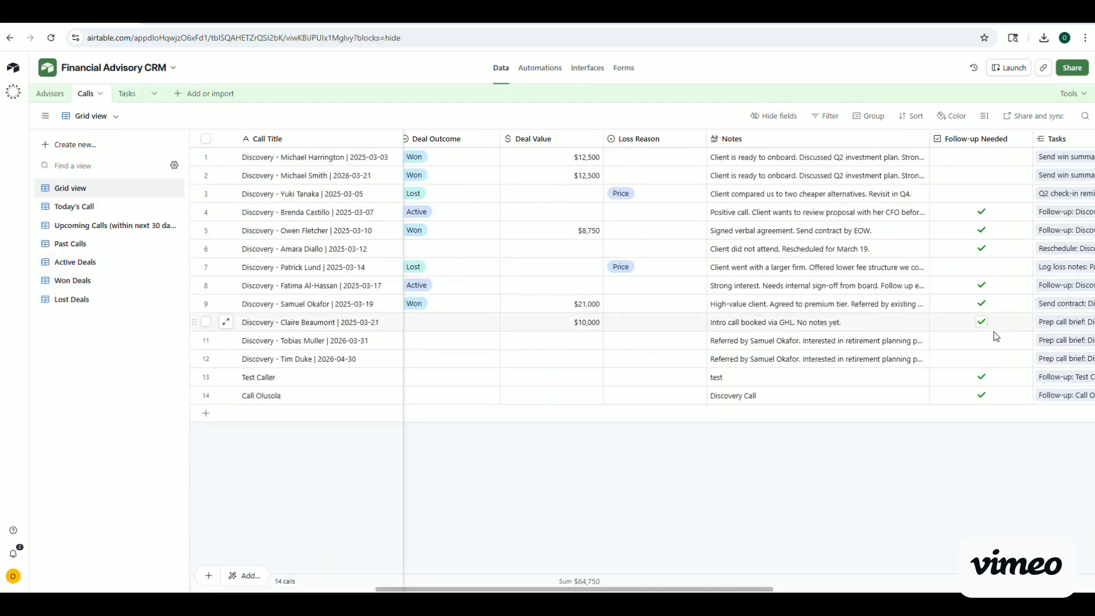
click(981, 359)
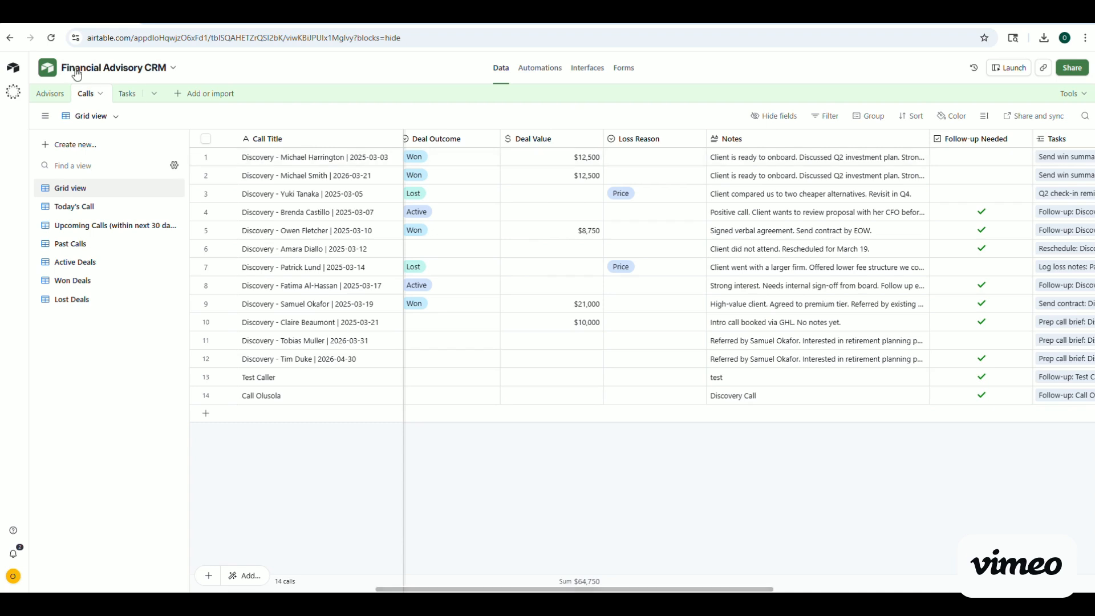
Check the Tasks table's Grid view for the follow-up task of the 2026-04-30 call, comparing it with the Calls table
click(127, 93)
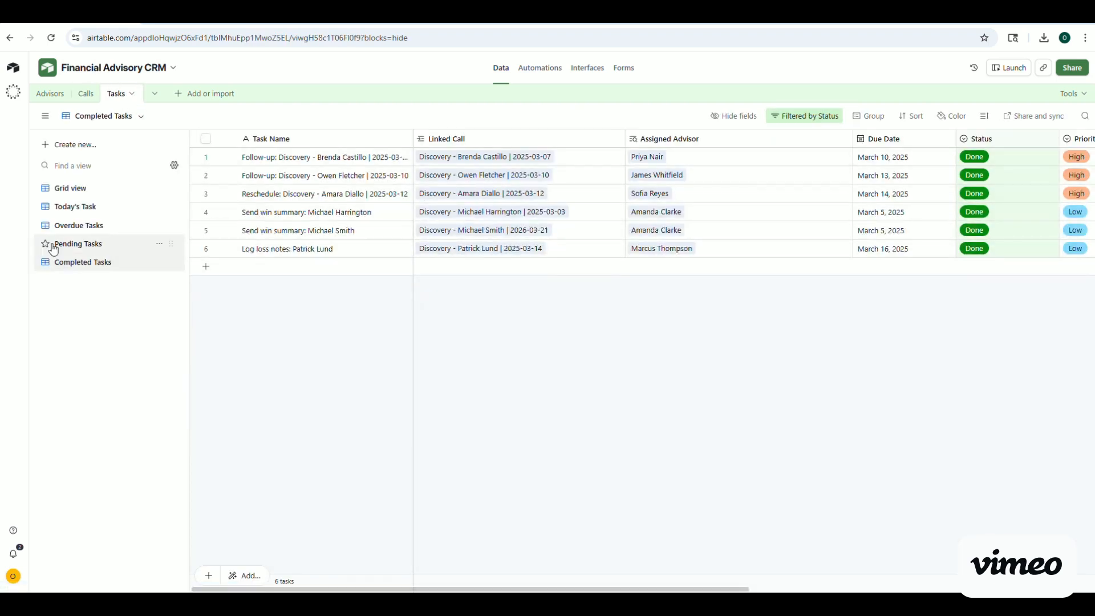
mouse_move(113, 266)
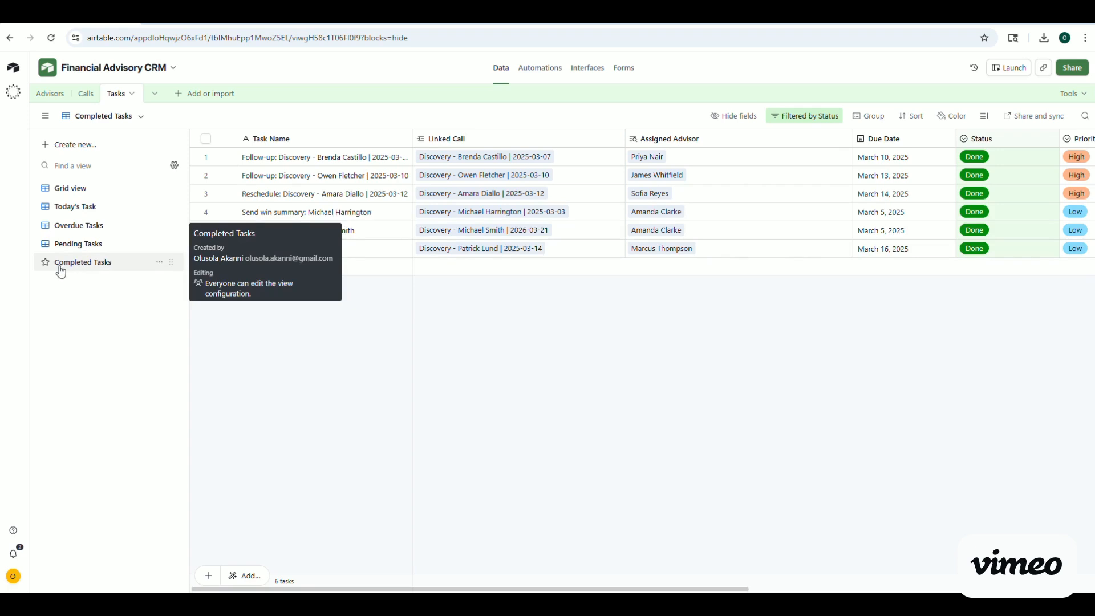
click(73, 192)
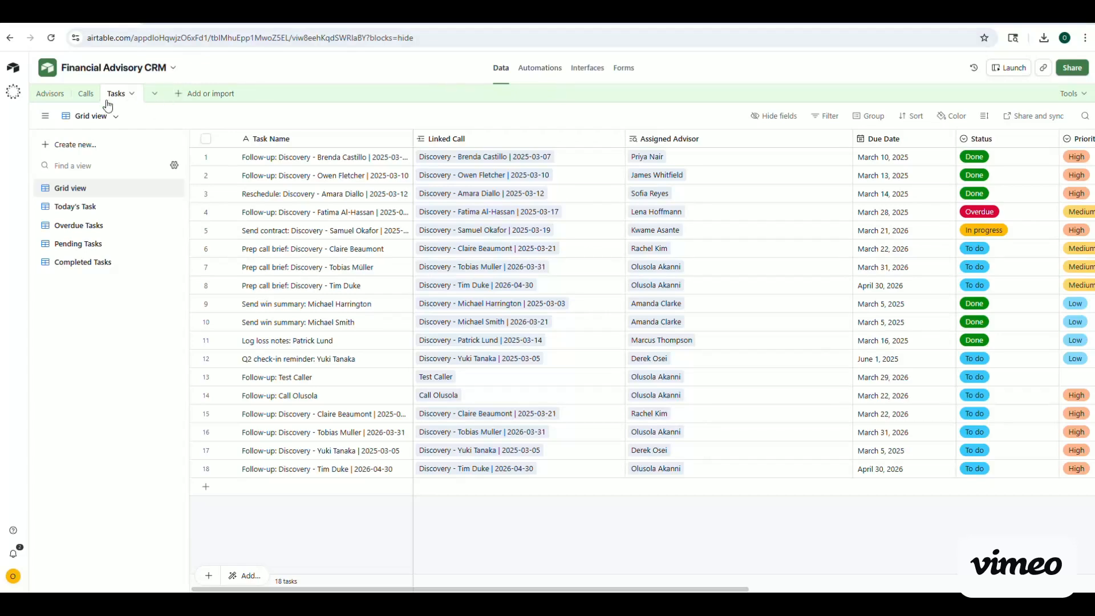
click(85, 93)
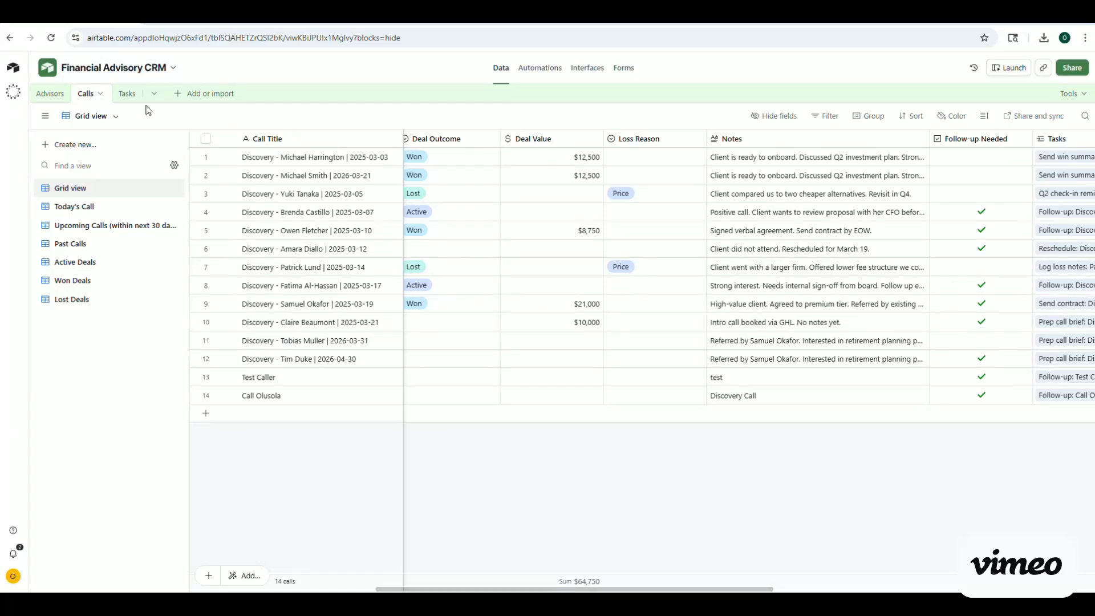
click(127, 93)
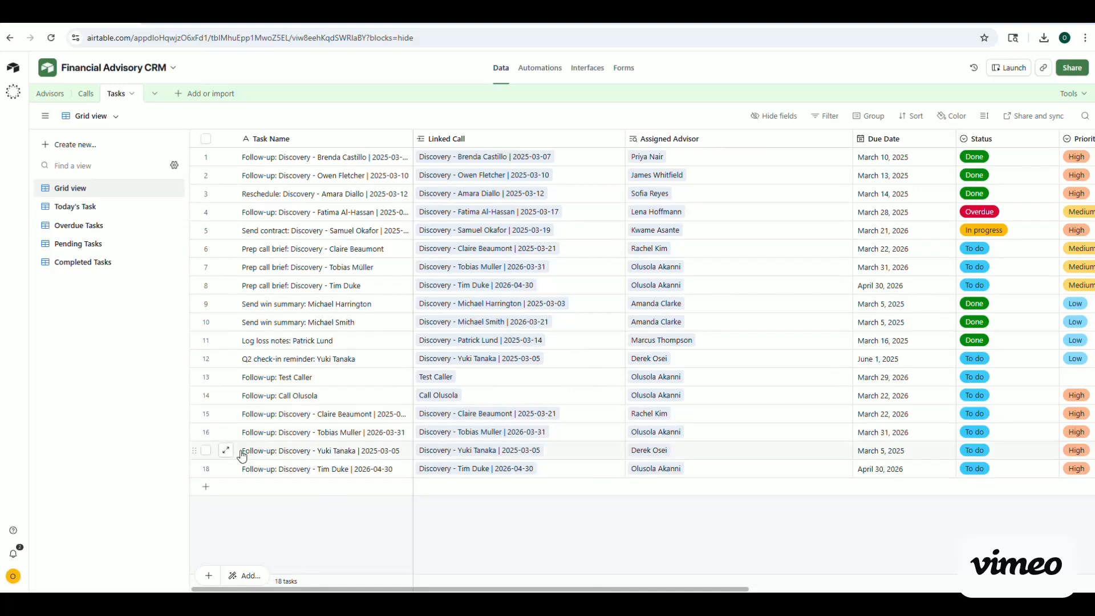
Mark Follow-up Needed on the Calls record dated 2025-03-14 and check the Tasks table for its follow-up task
click(85, 94)
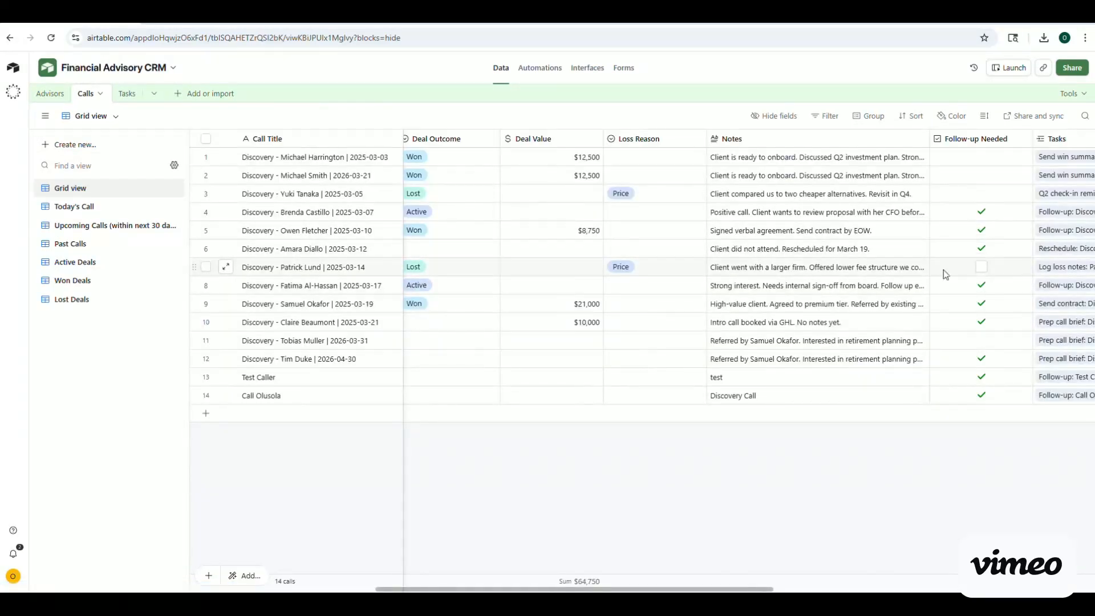
click(980, 268)
click(127, 93)
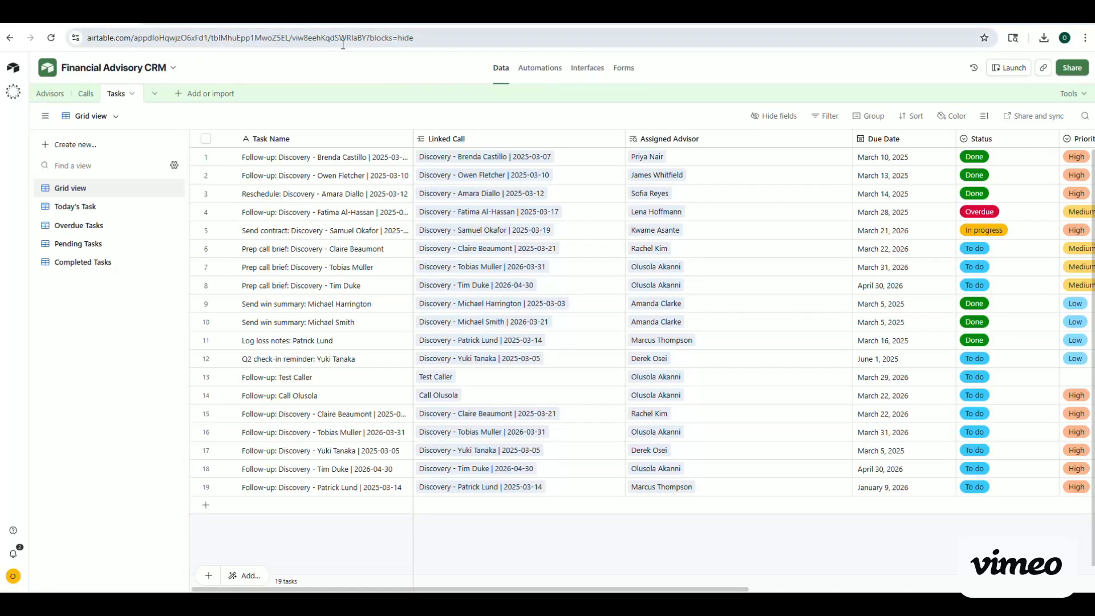
Examine the Loss Reason Enforcement automation's conditions and its email action's subject and message
click(540, 69)
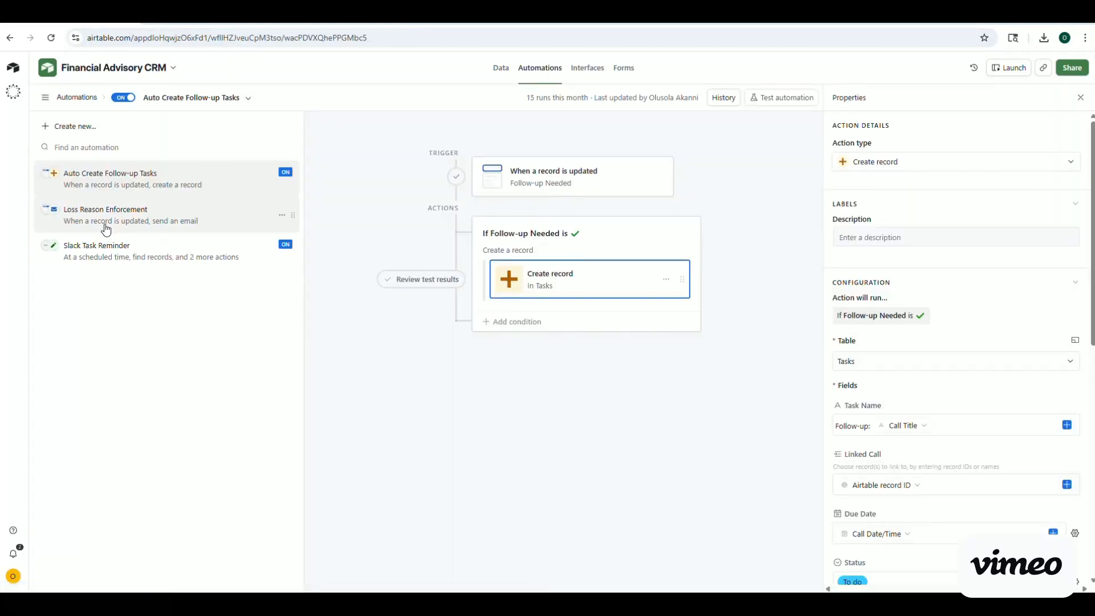
click(141, 222)
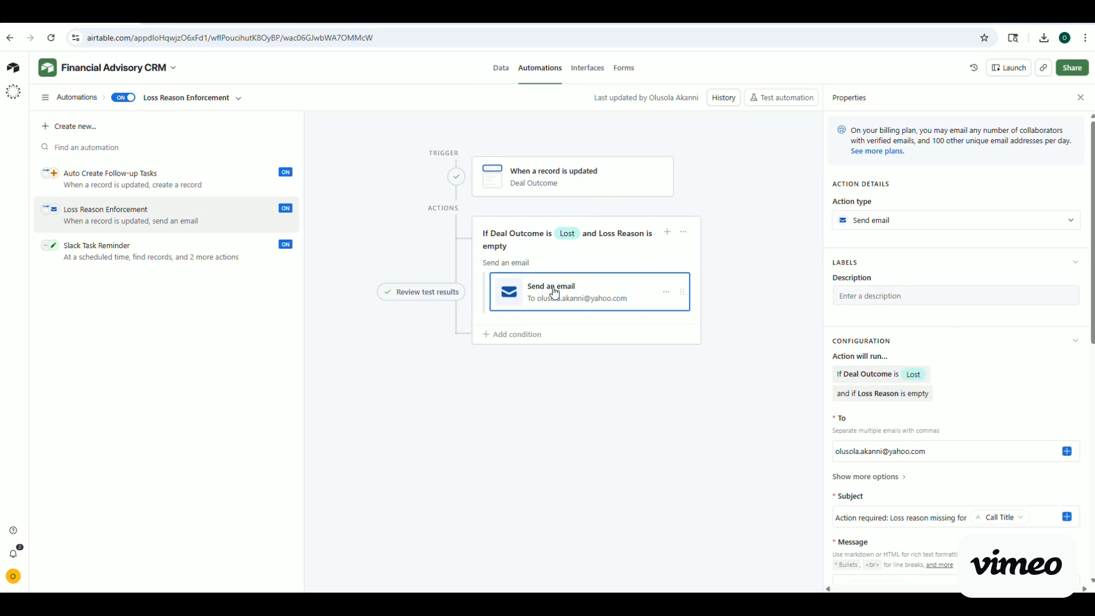
scroll(963, 374, down, 4)
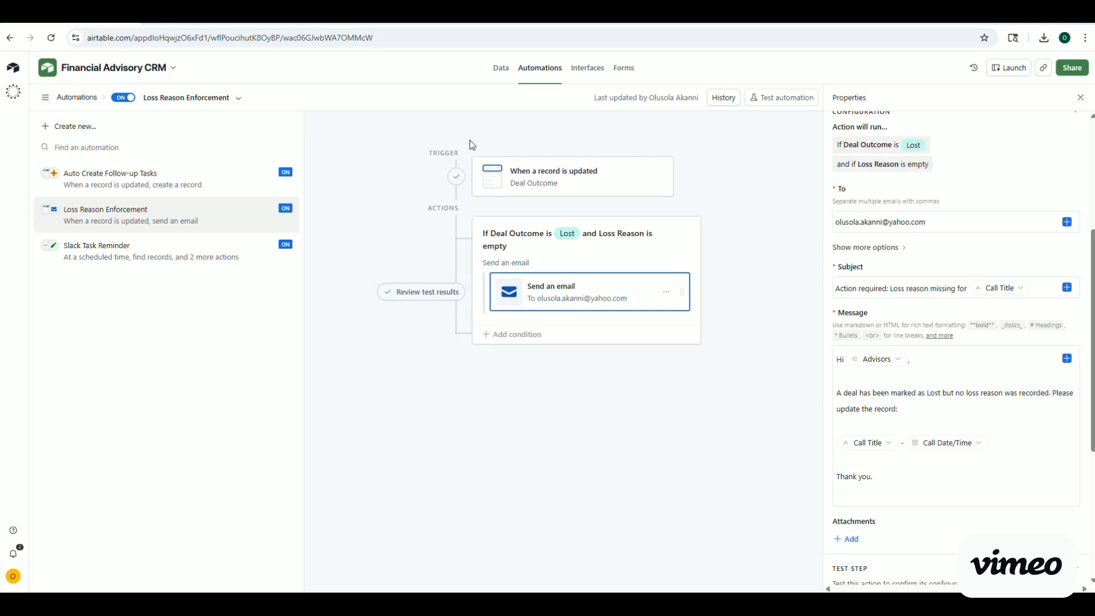
Examine the Slack Task Reminder automation's message and record-update actions, and the Tasks table's Slack Reminder Sent and Reminder Sent At? fields
click(133, 260)
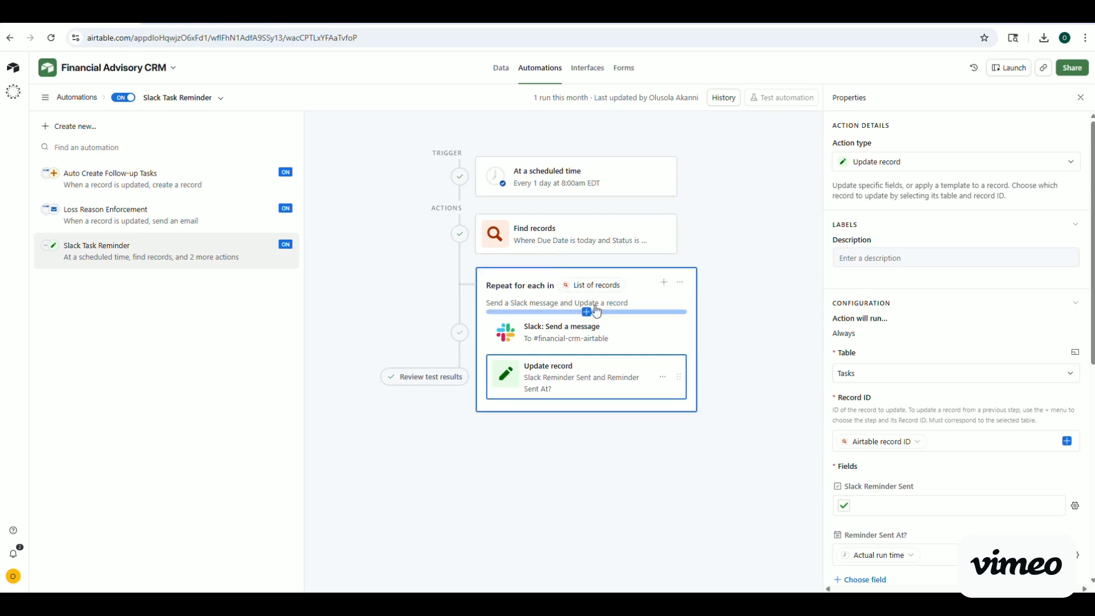
click(601, 339)
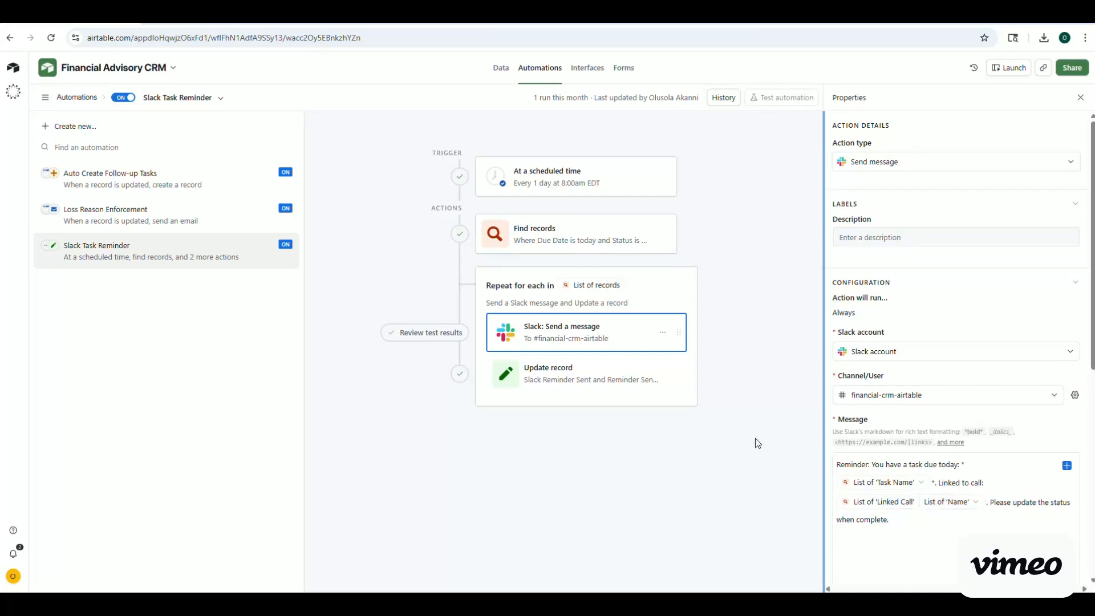
click(602, 377)
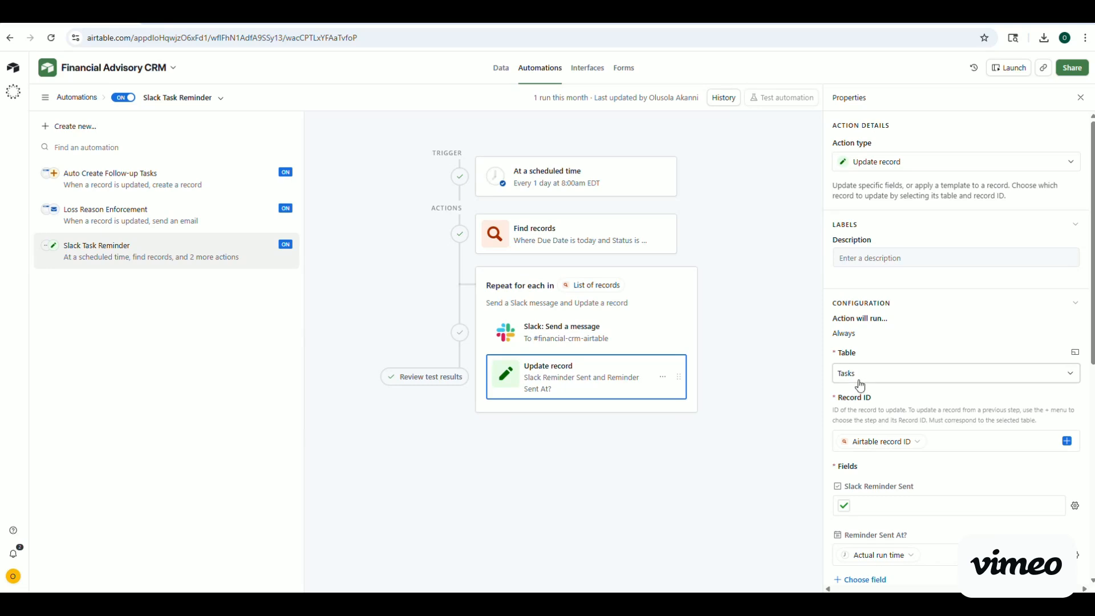
click(498, 73)
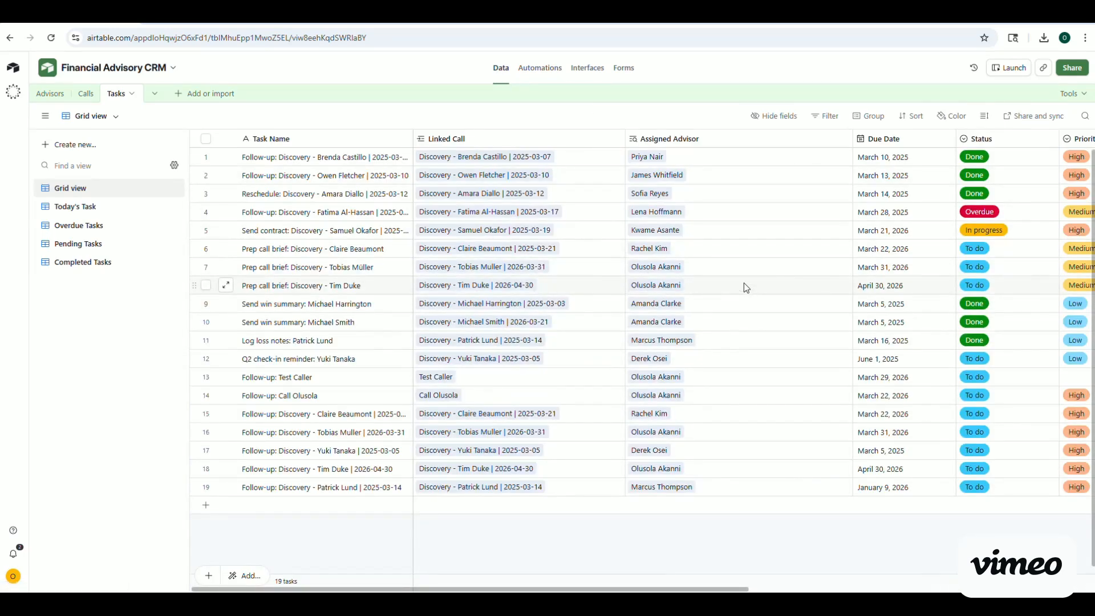
drag(693, 589, 932, 591)
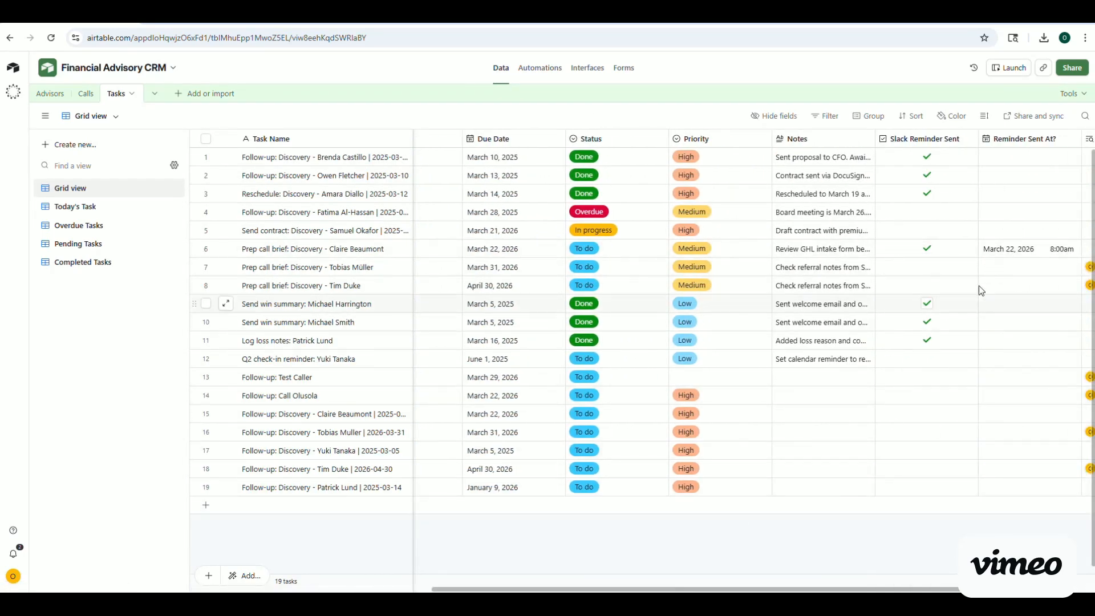